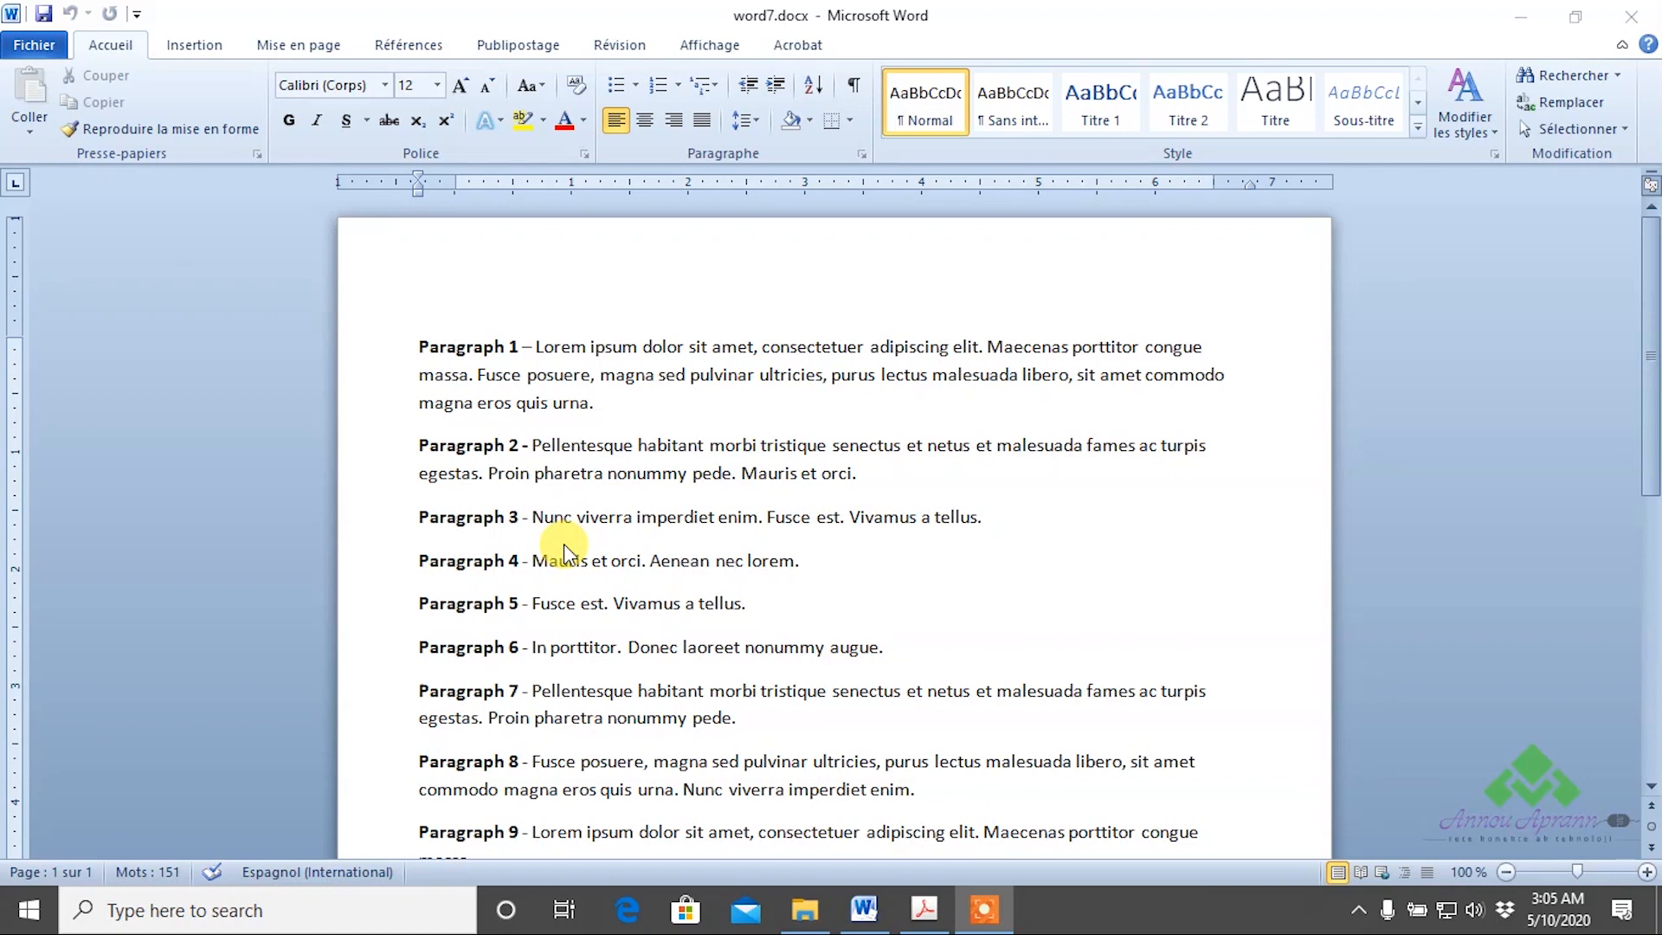
Delete all of Paragraph 1 from the document, and undo that deletion
click(631, 405)
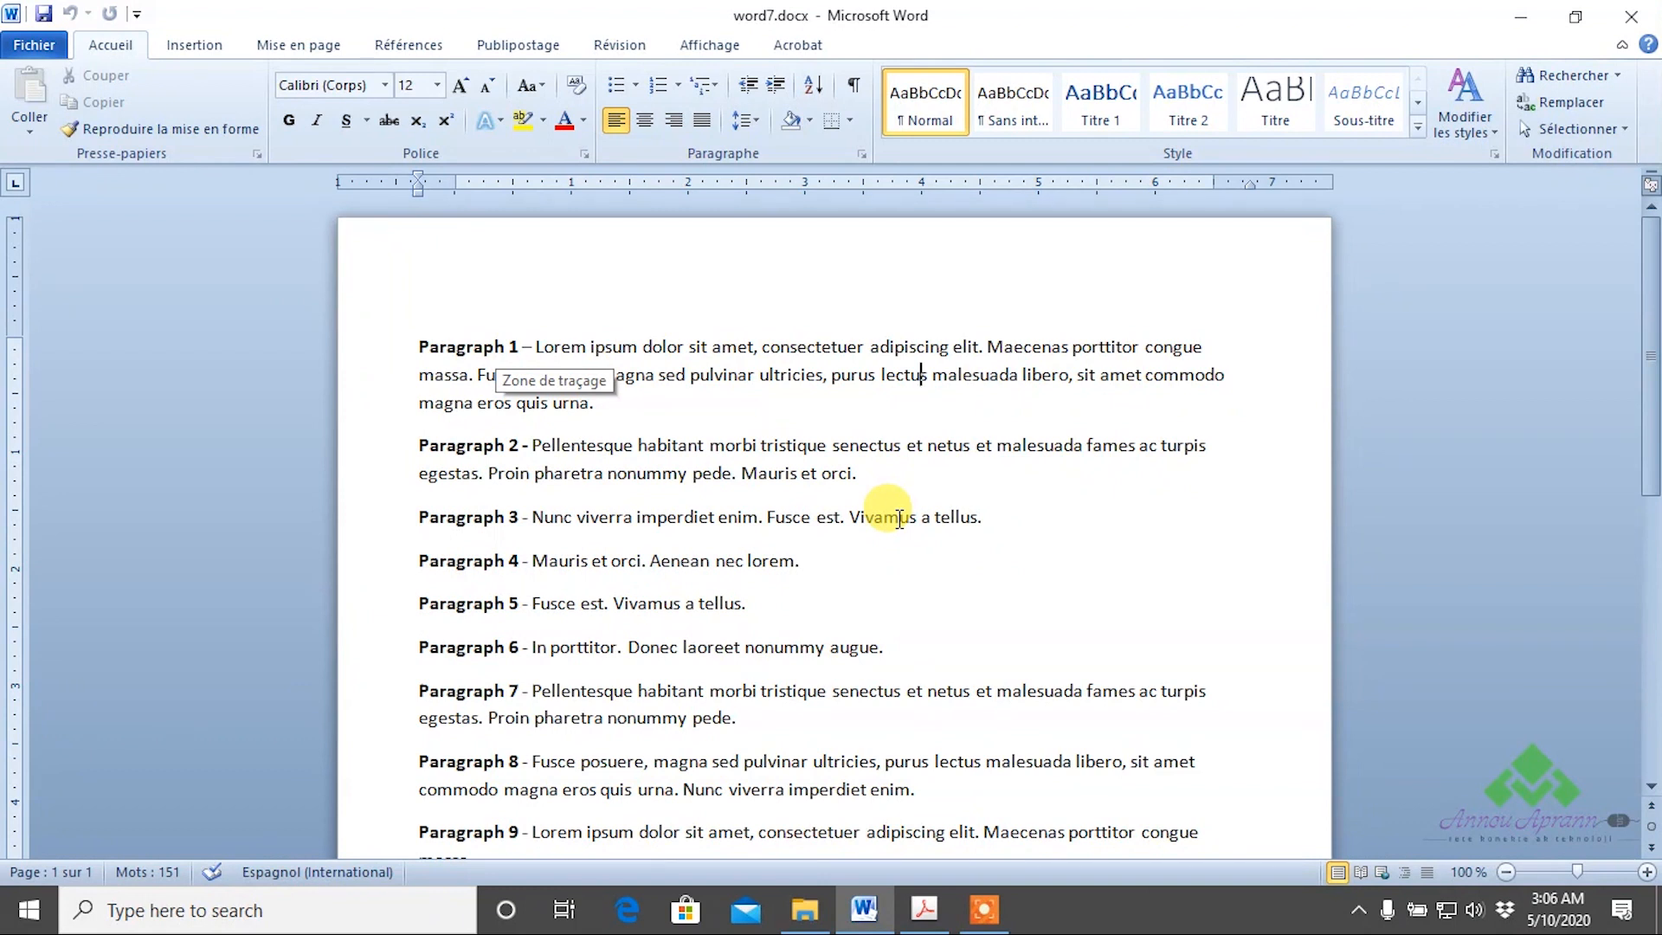
drag(329, 400, 320, 339)
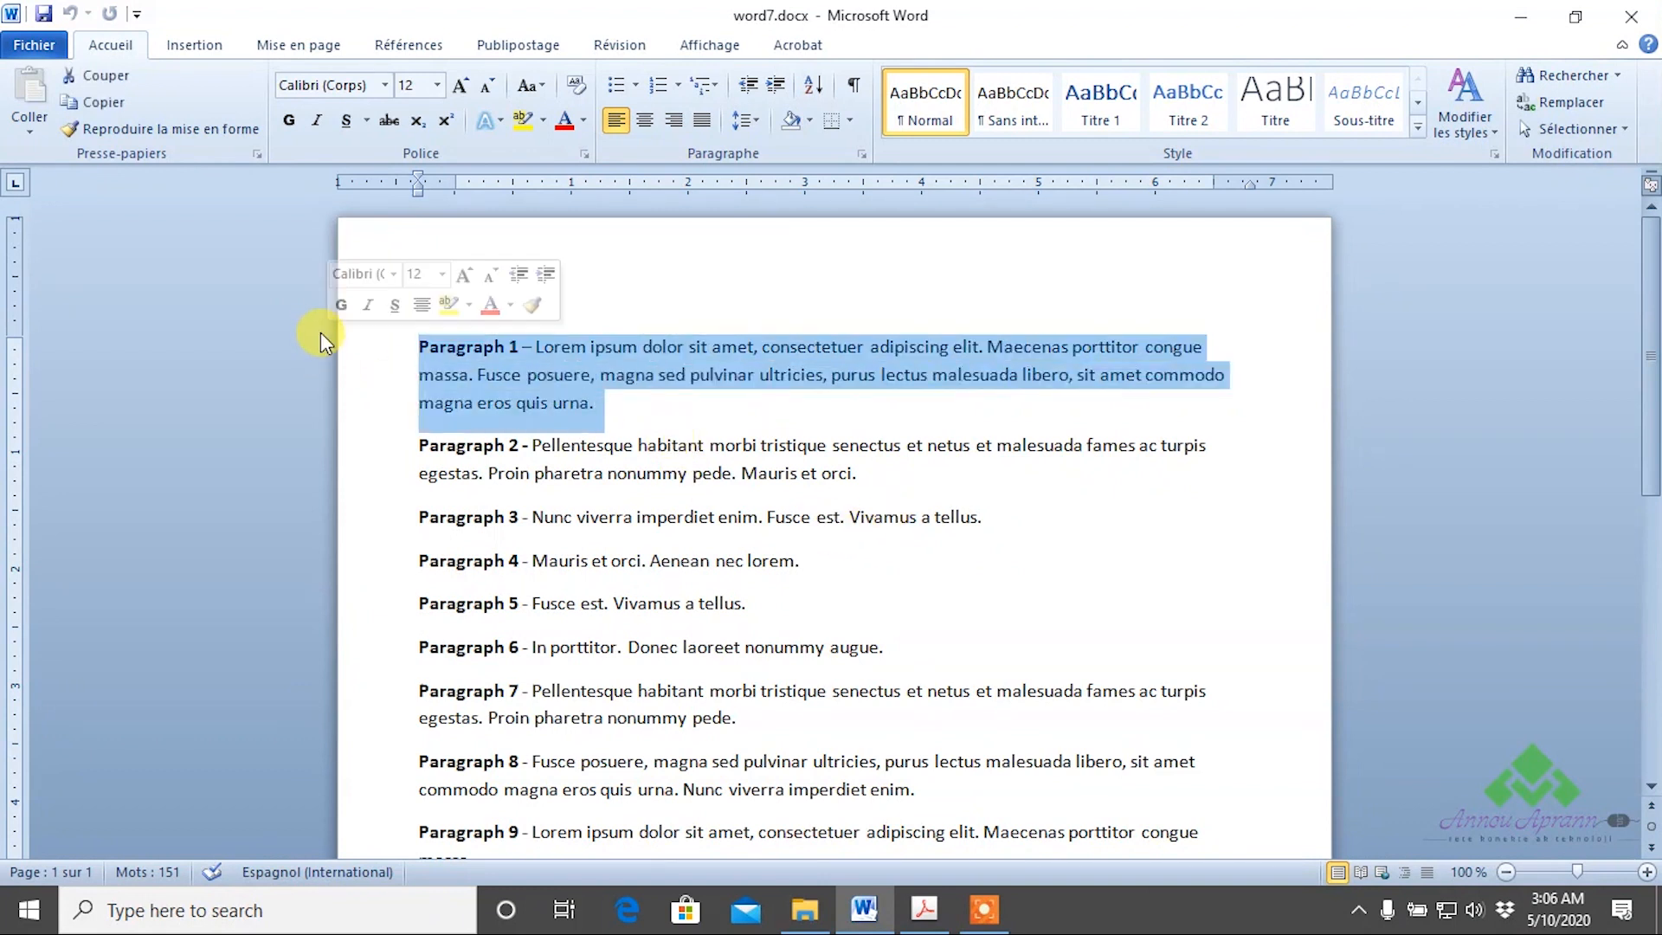
key(Delete)
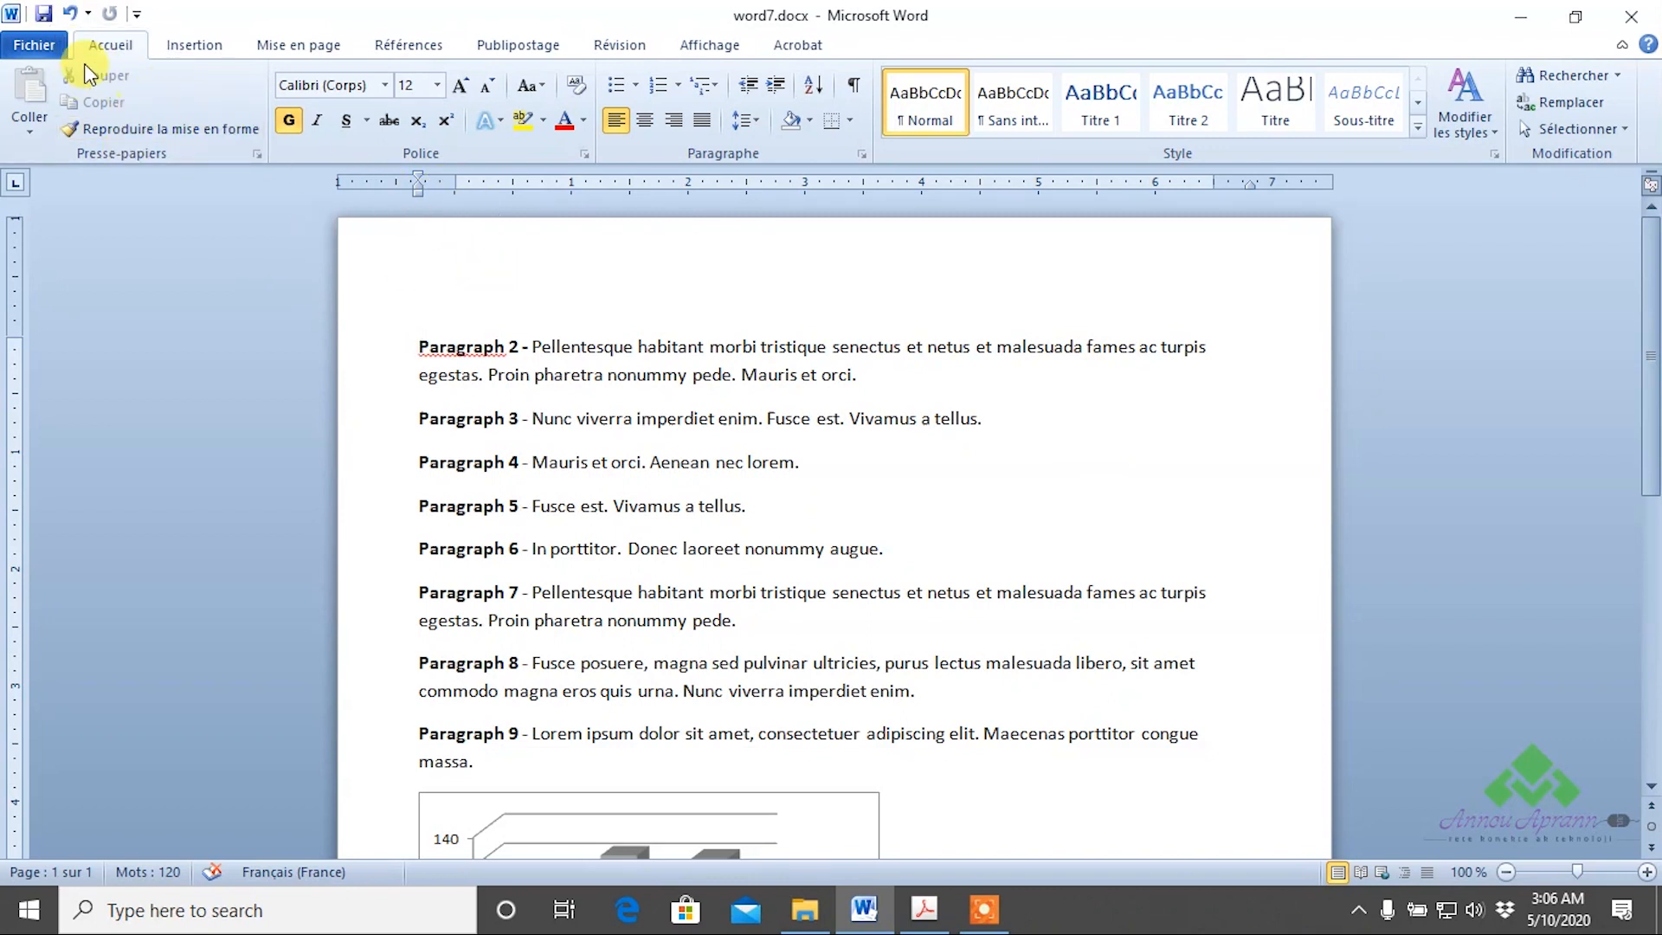
click(70, 17)
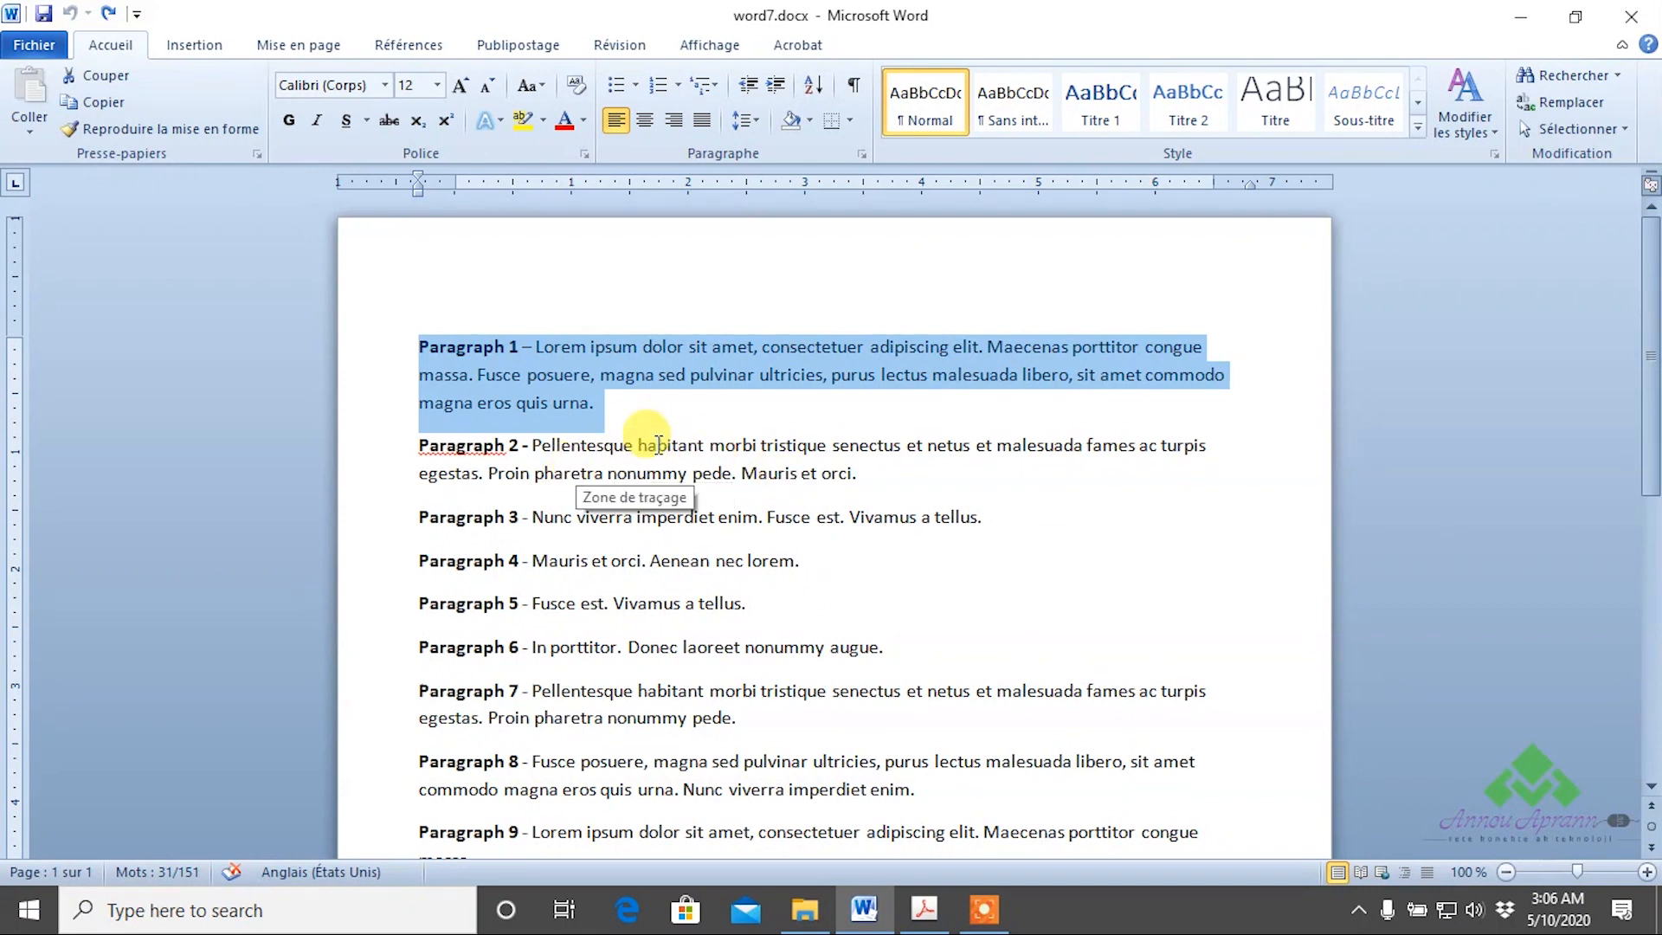
Delete Paragraph 1, Paragraph 2 and Paragraph 5 one after another
key(Delete)
drag(875, 382, 382, 337)
key(Delete)
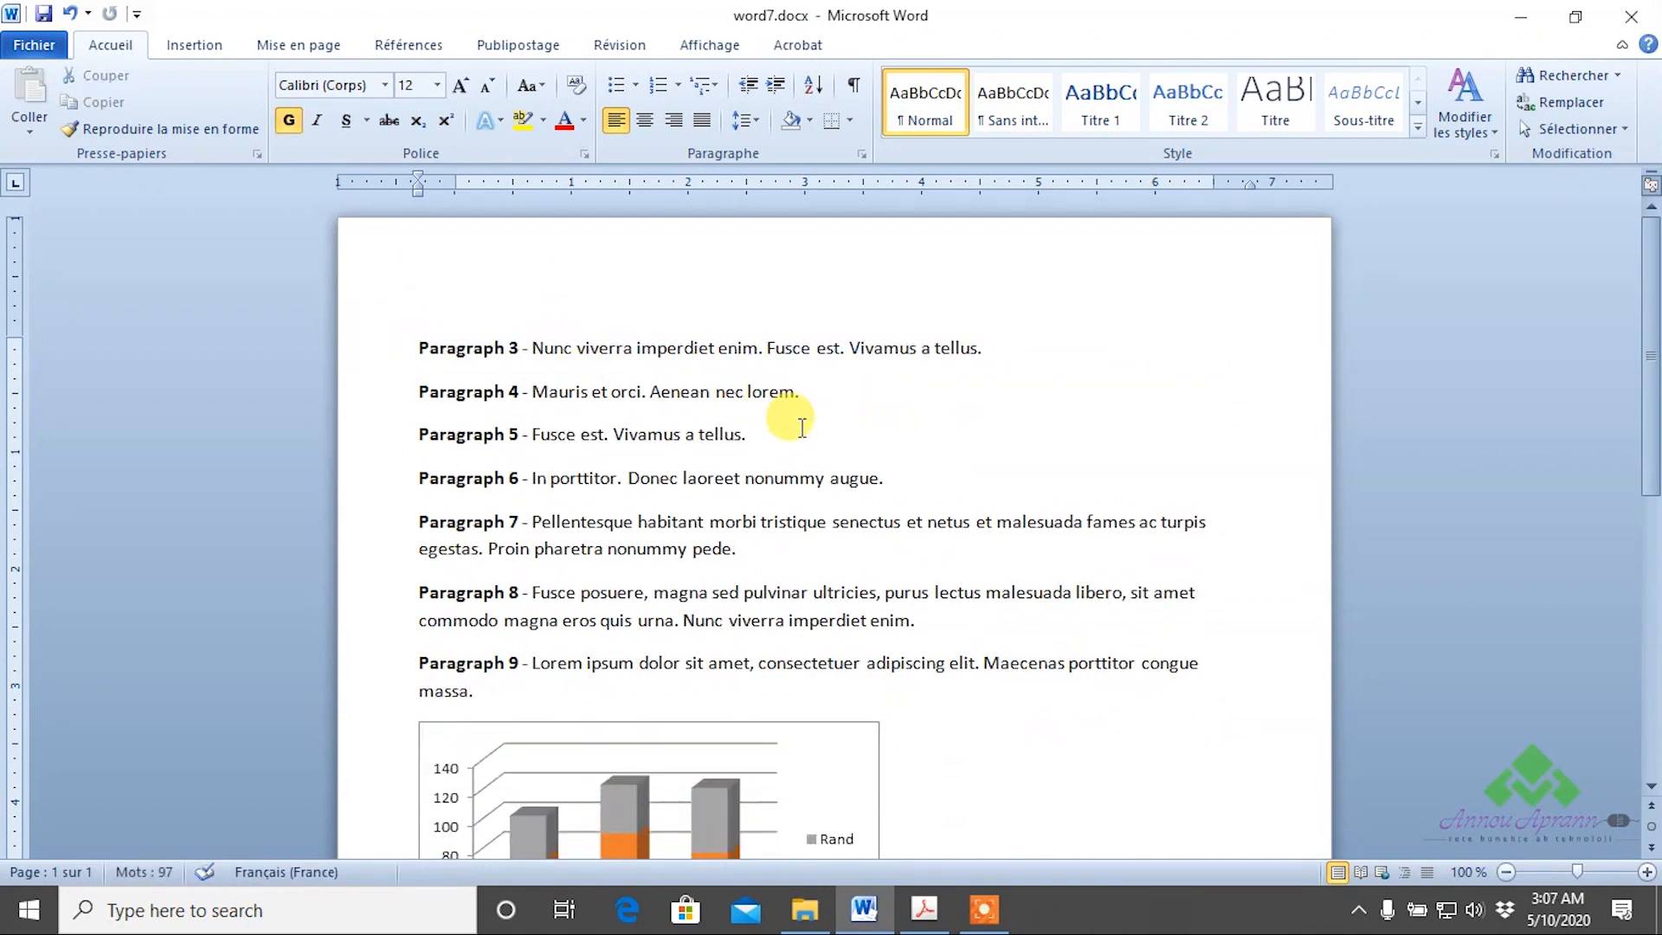
drag(746, 433, 390, 442)
key(Delete)
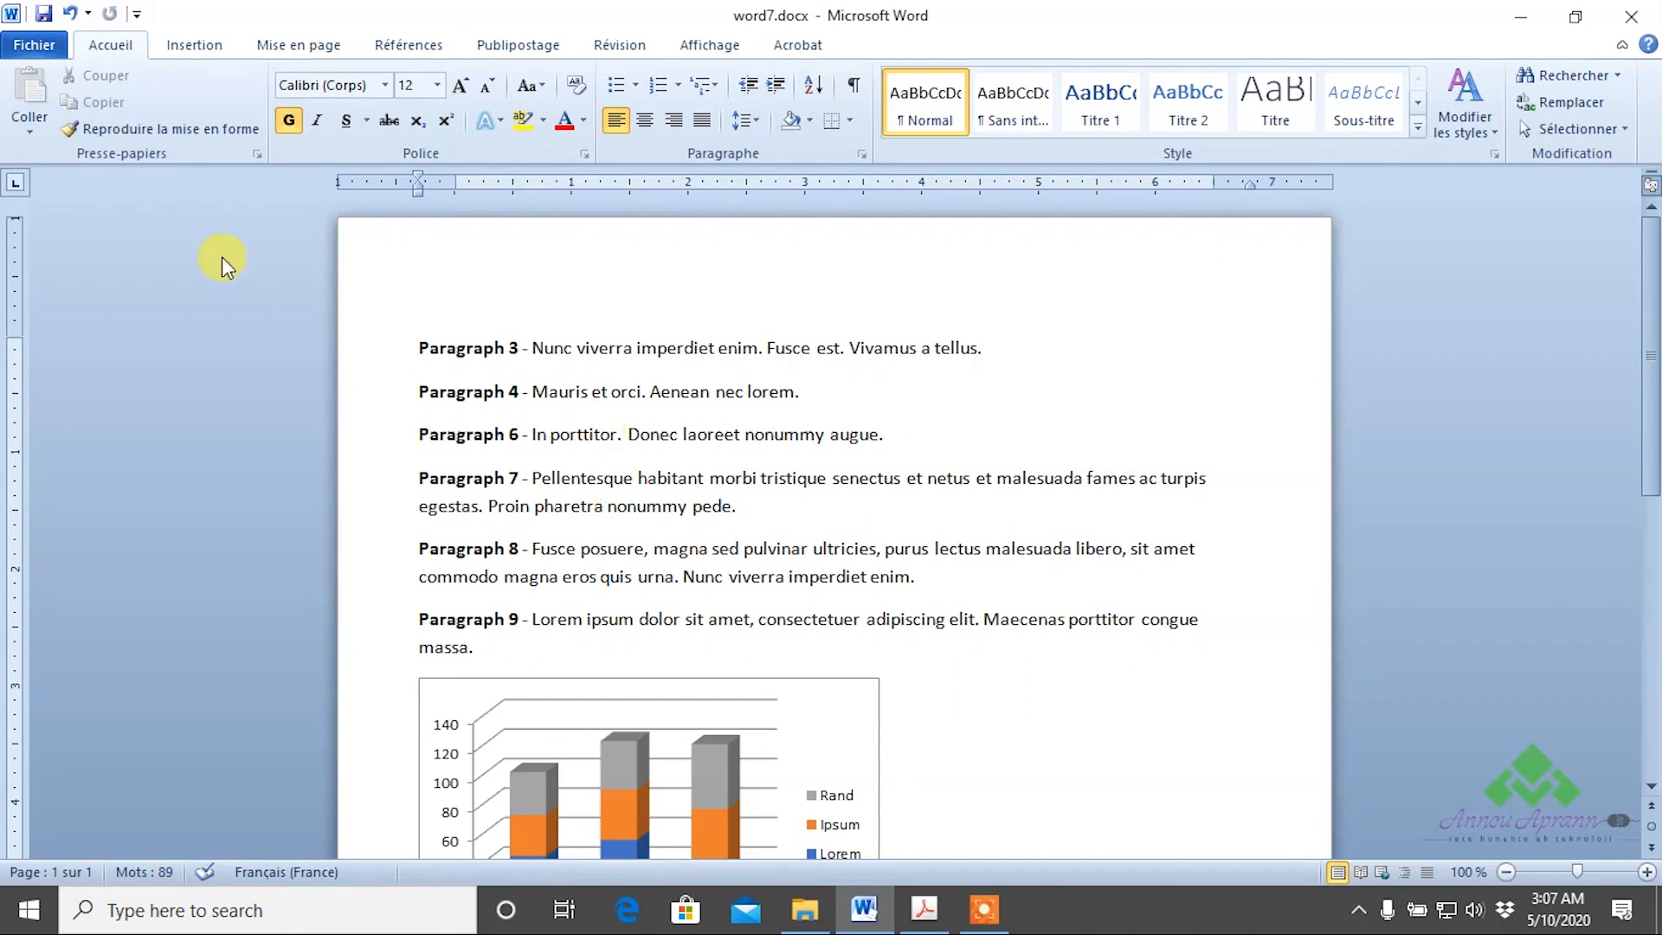
Undo the last three deletions, restoring Paragraphs 5, 2 and 1 one at a time
click(76, 12)
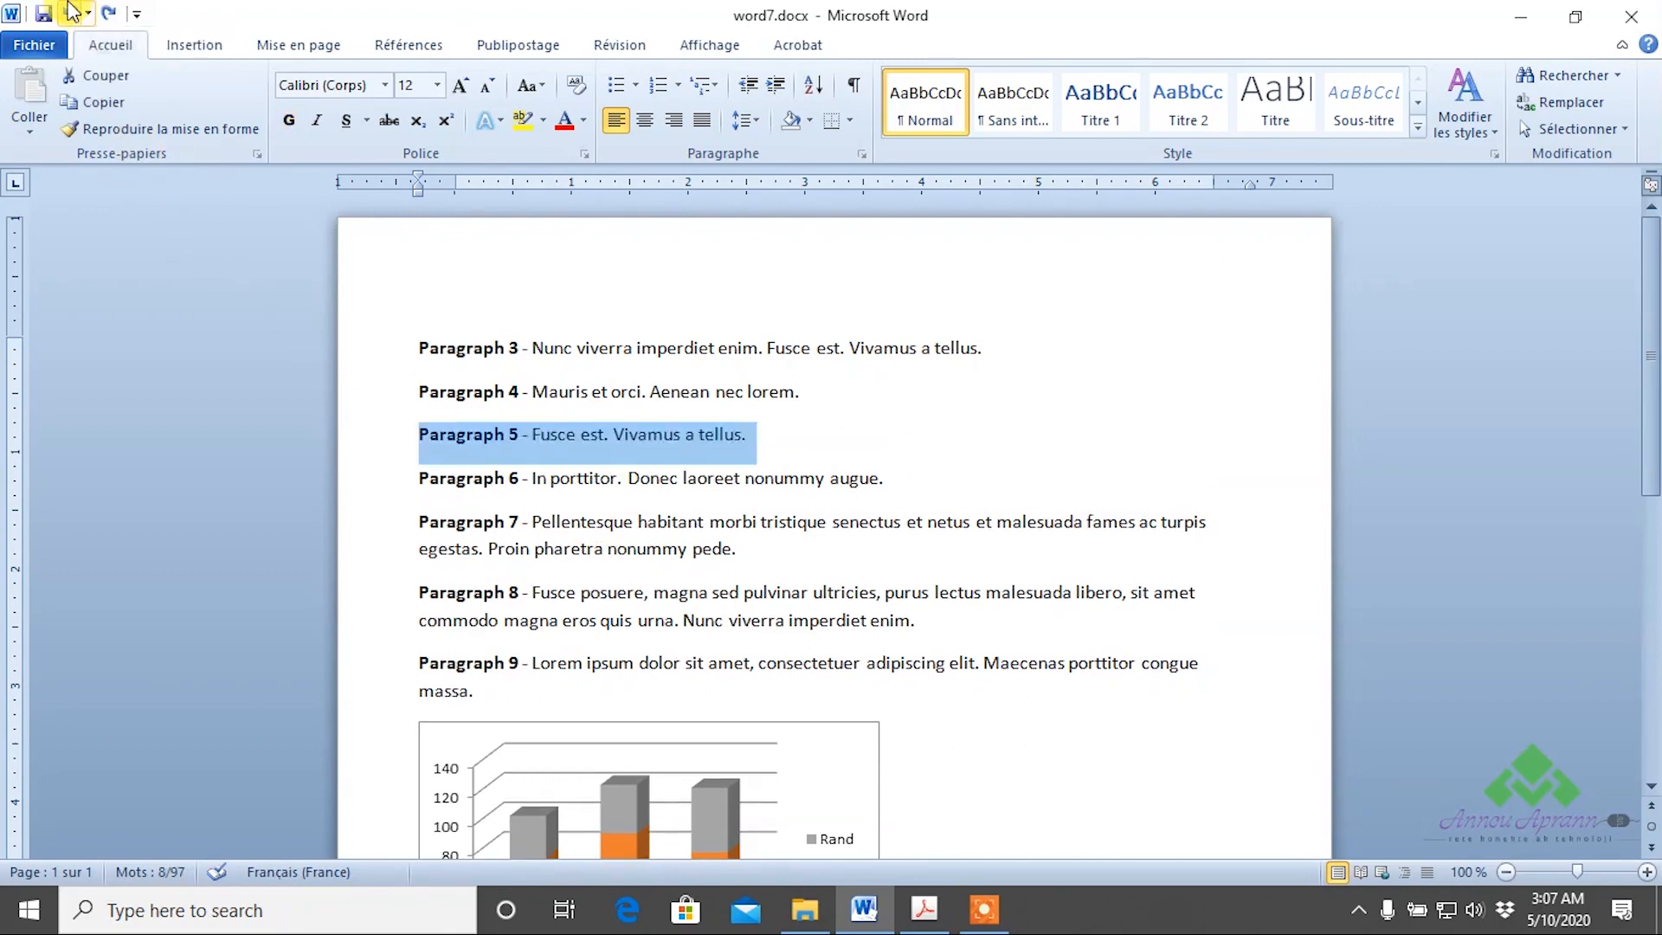
click(75, 12)
click(75, 13)
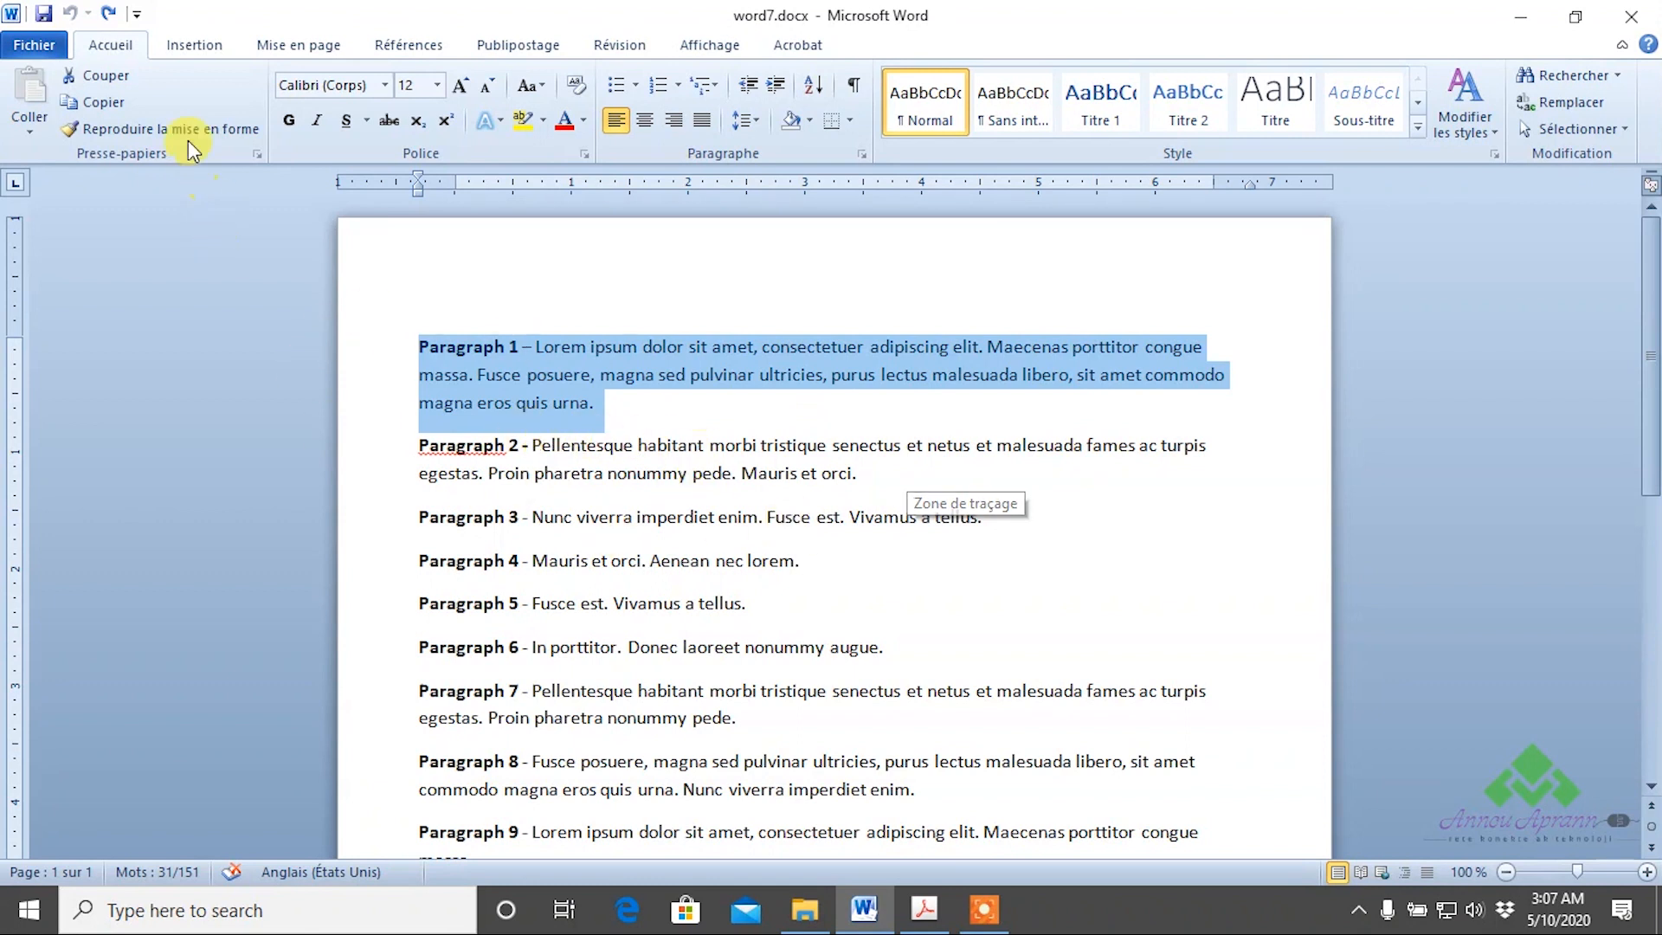
Redo the three undone deletions of Paragraphs 1, 2 and 5
click(110, 13)
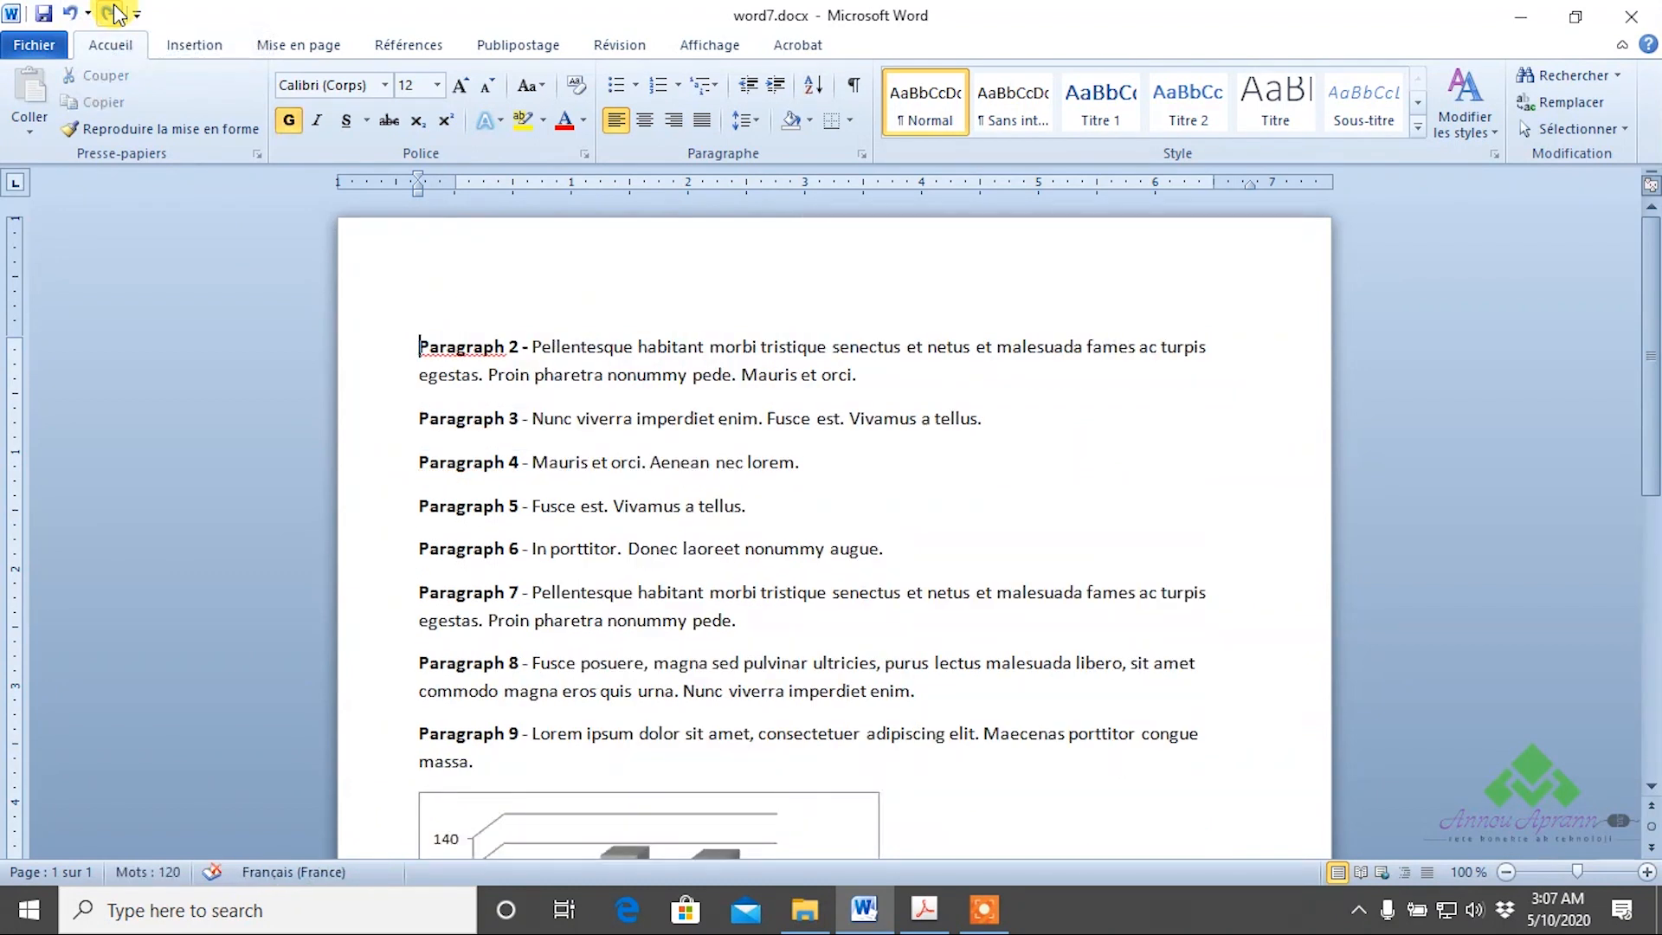
click(110, 13)
click(113, 13)
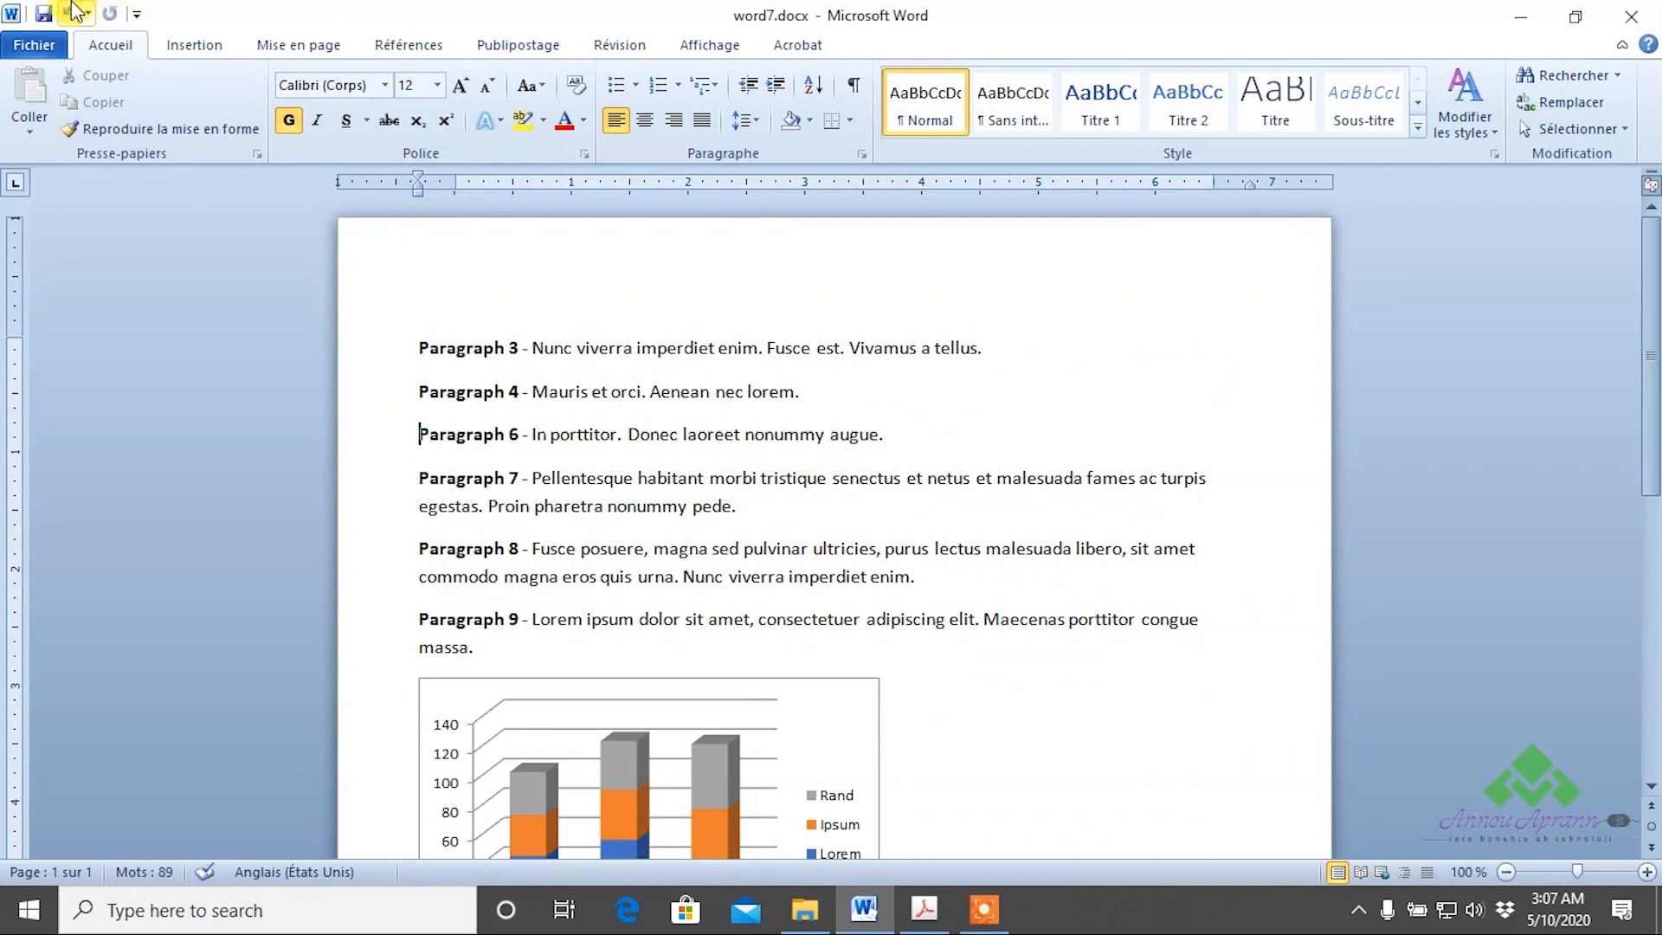
Undo the three redone deletions one by one, back to the full text with Paragraph 1
click(72, 12)
click(72, 13)
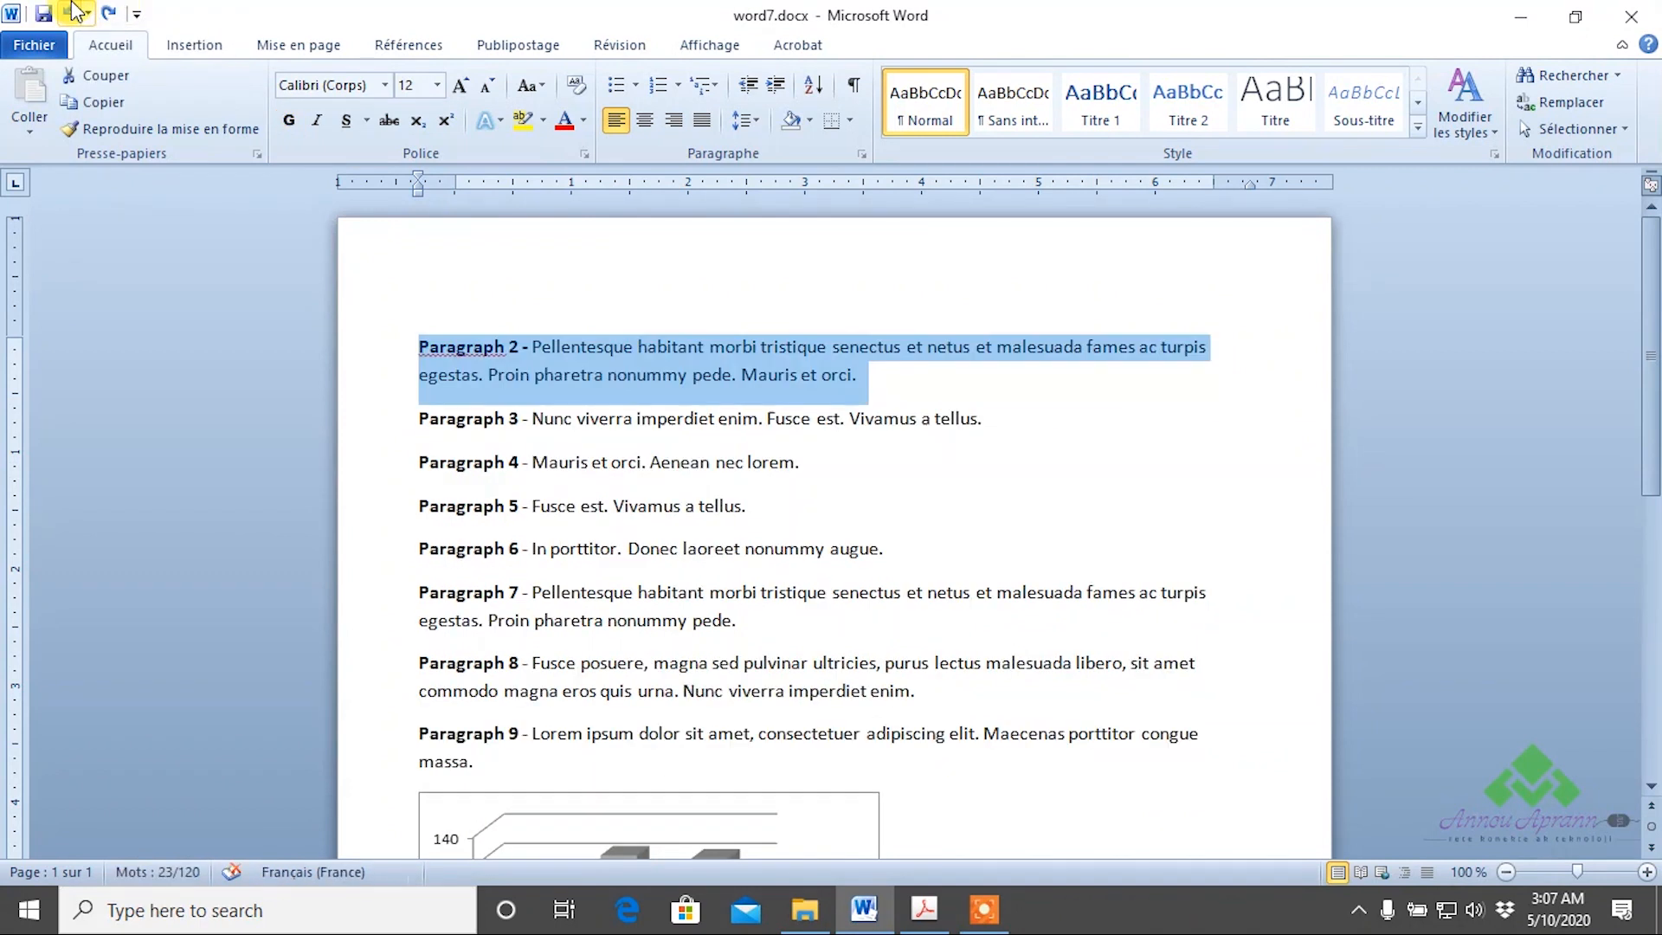
click(73, 12)
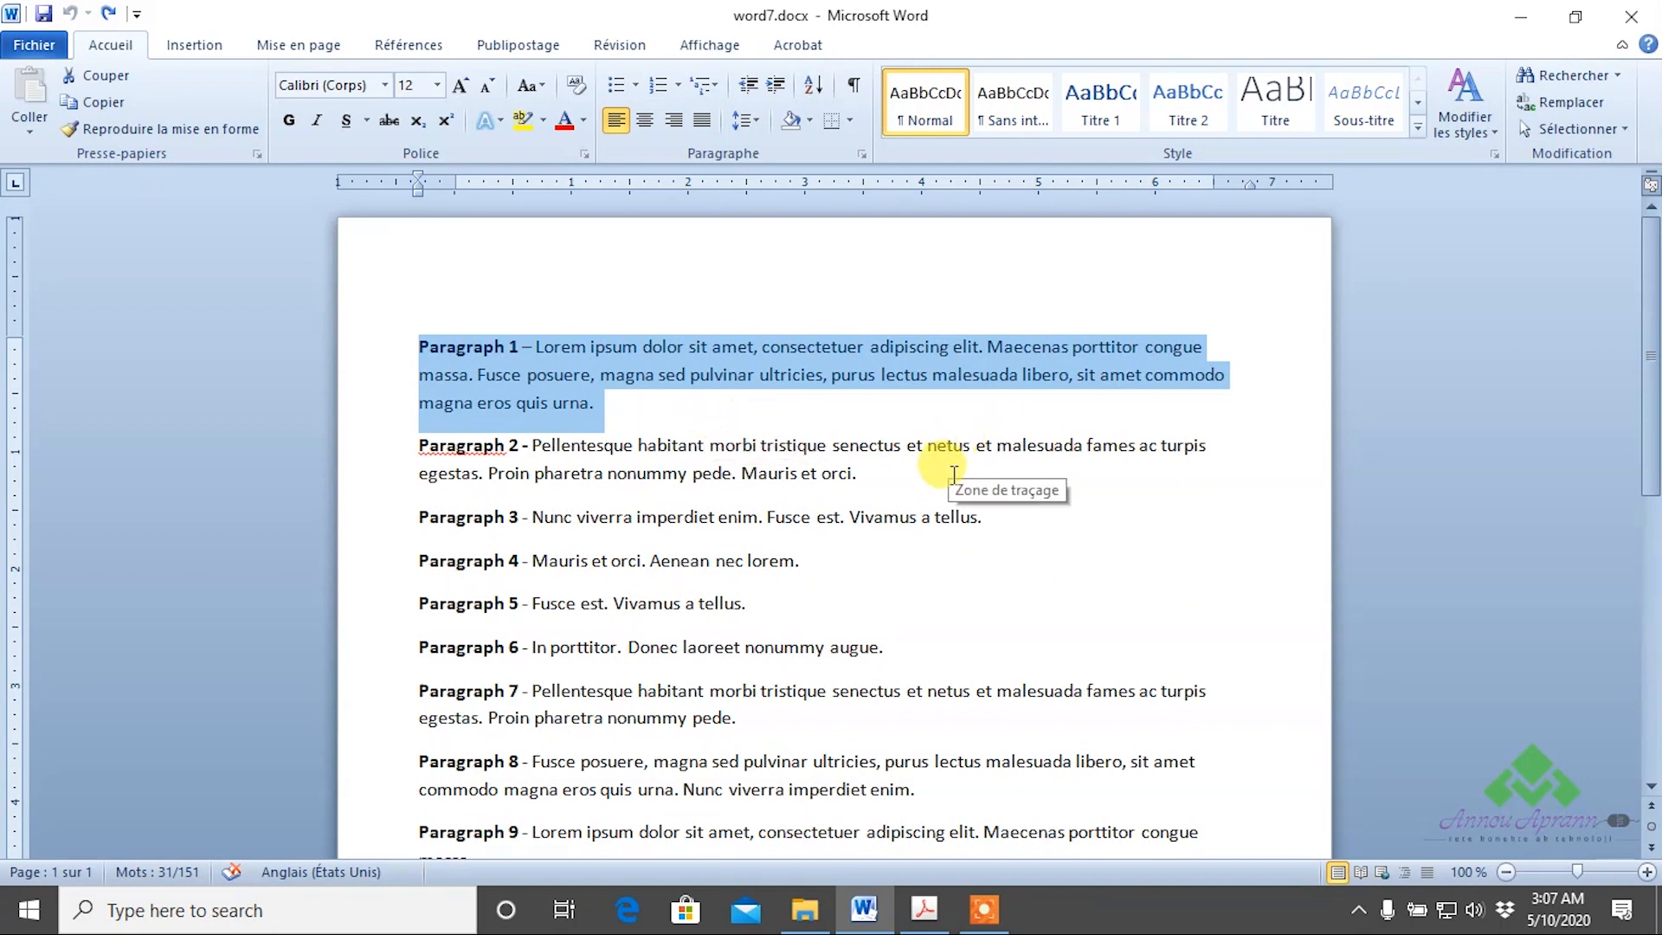
Select and delete Paragraph 1, and undo the deletion to bring the paragraph back
key(ctrl+z)
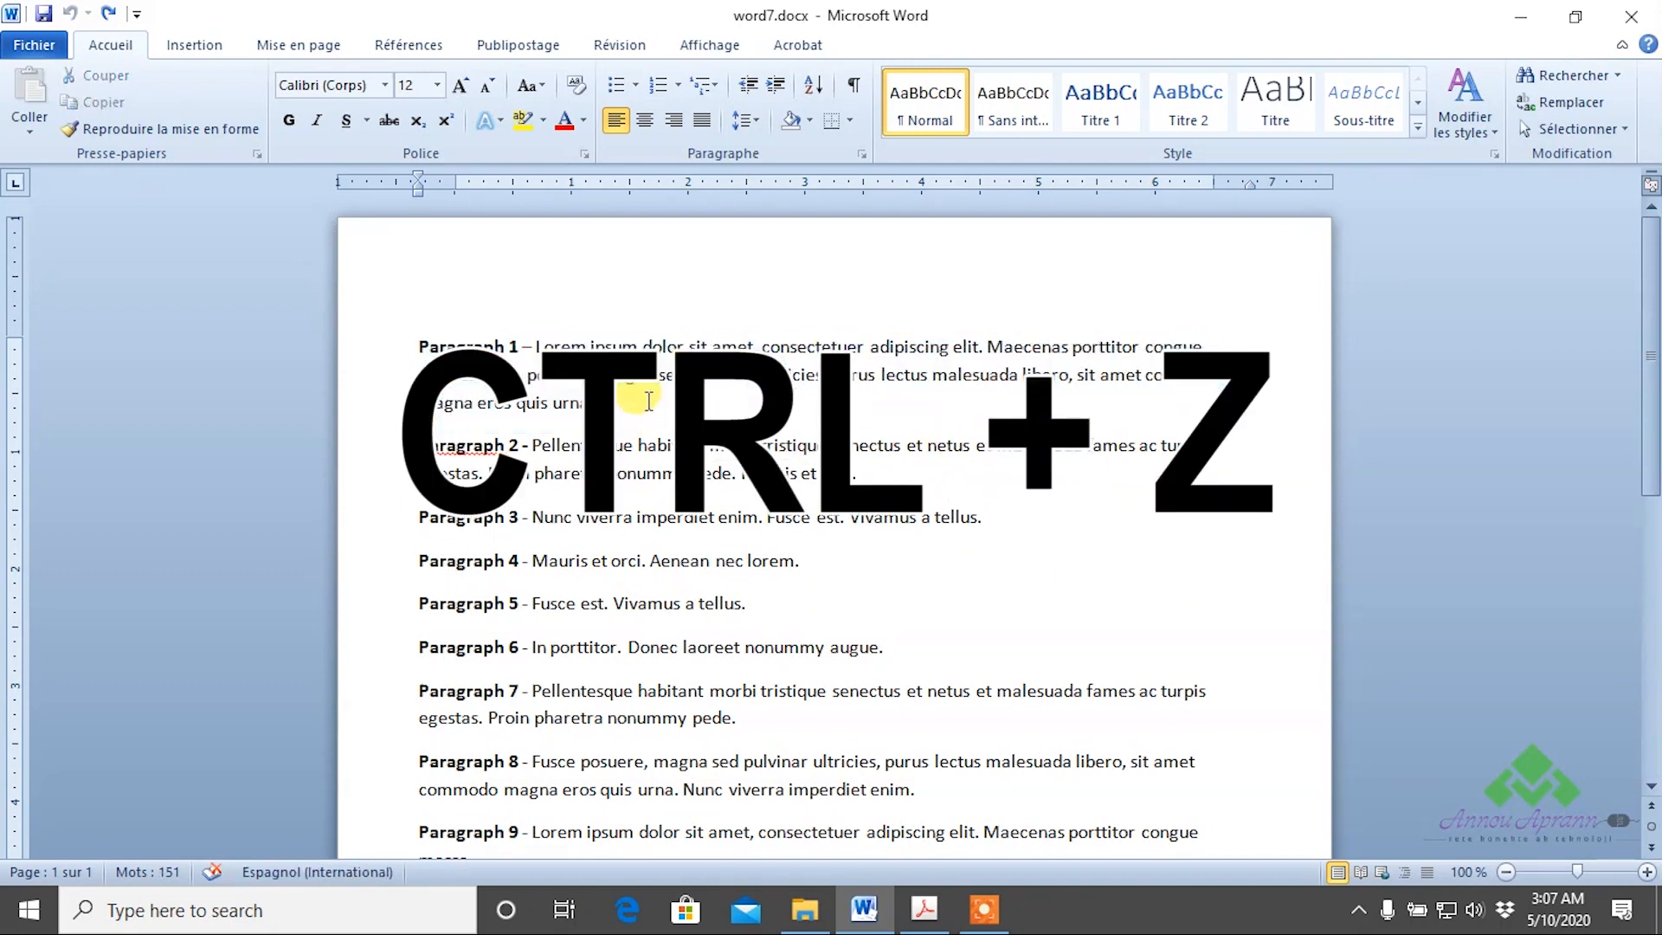
drag(648, 401, 371, 315)
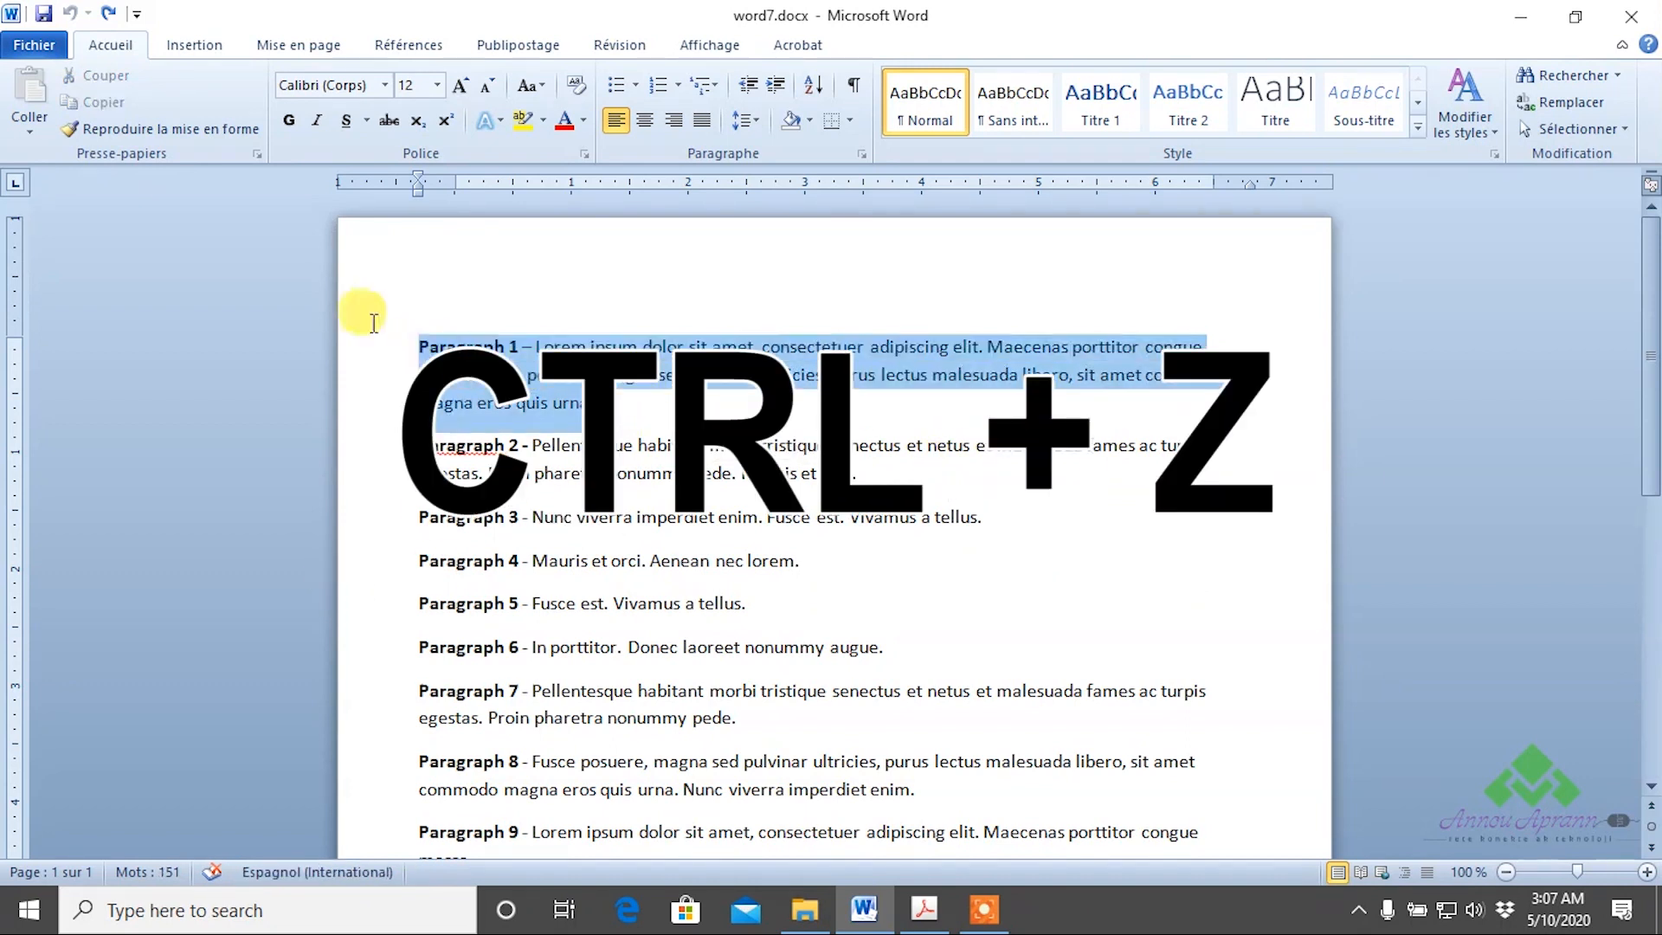
key(Delete)
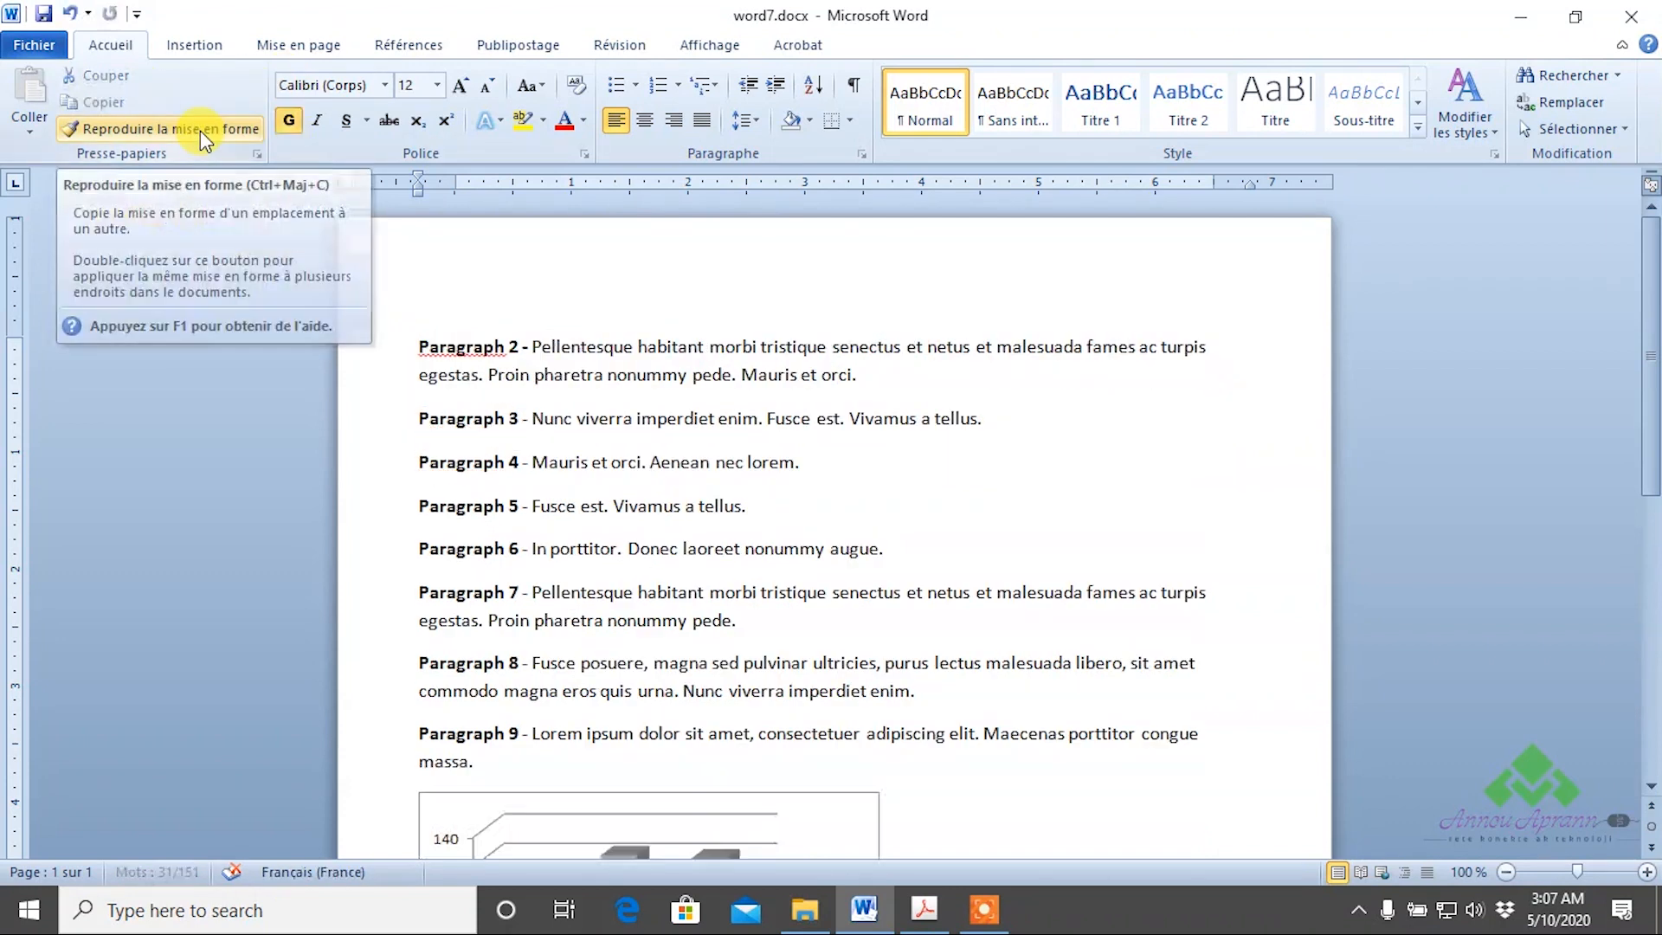
key(ctrl+z)
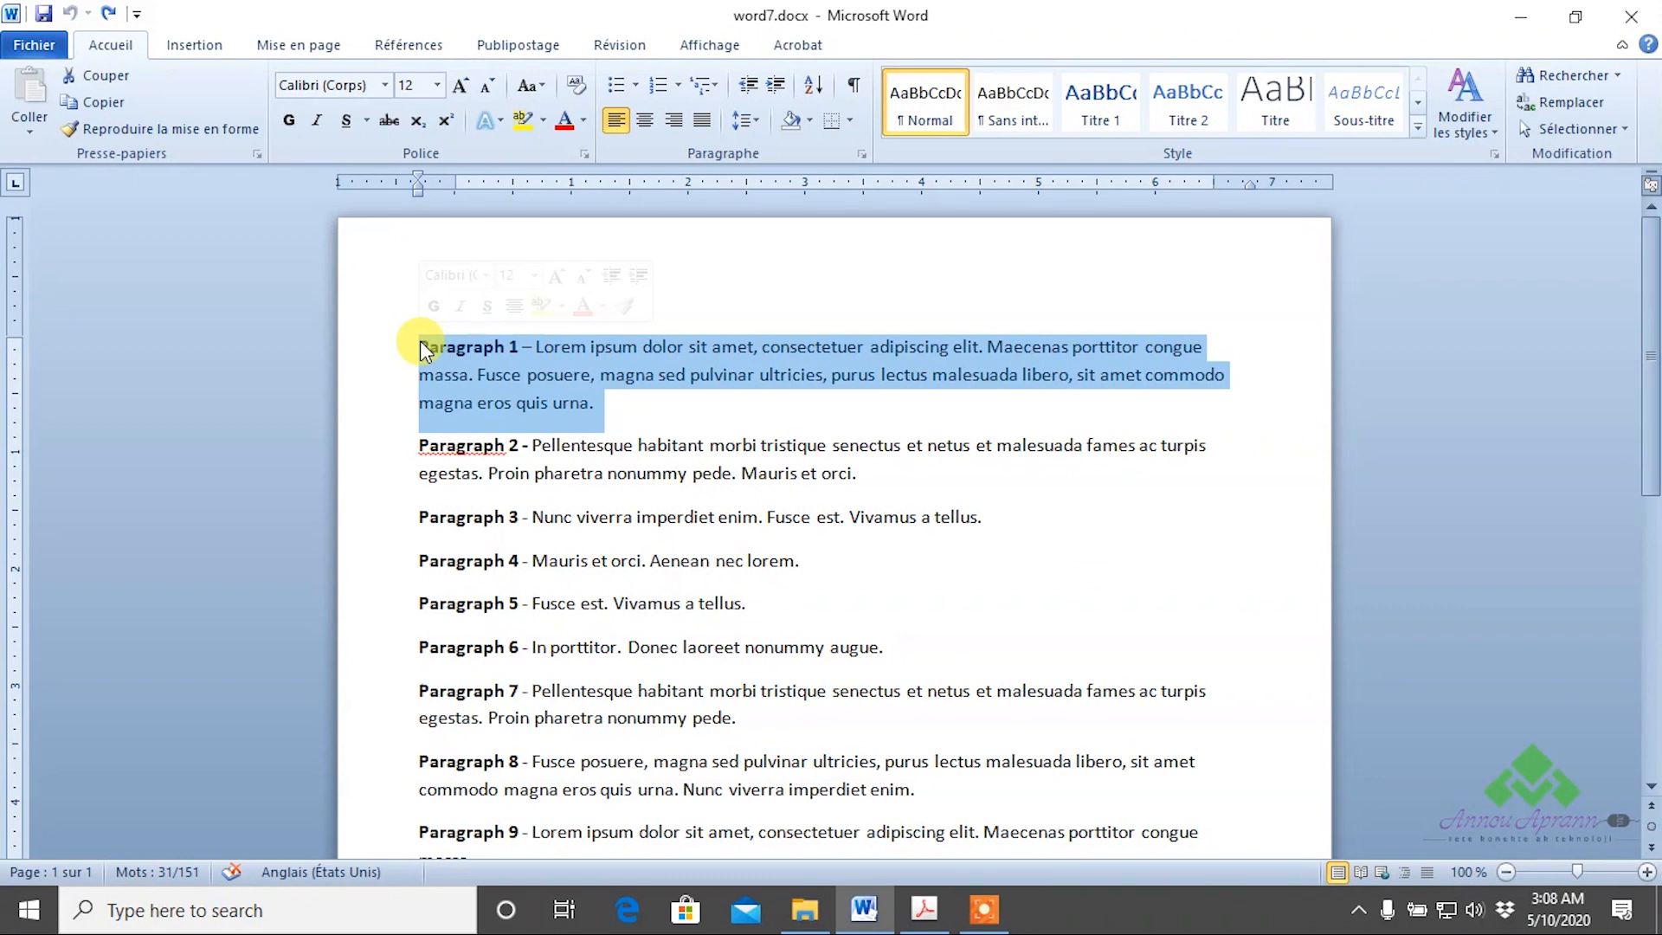
Delete Paragraph 1, Paragraph 2 and Paragraph 6 in three separate actions
key(Delete)
drag(927, 371, 350, 344)
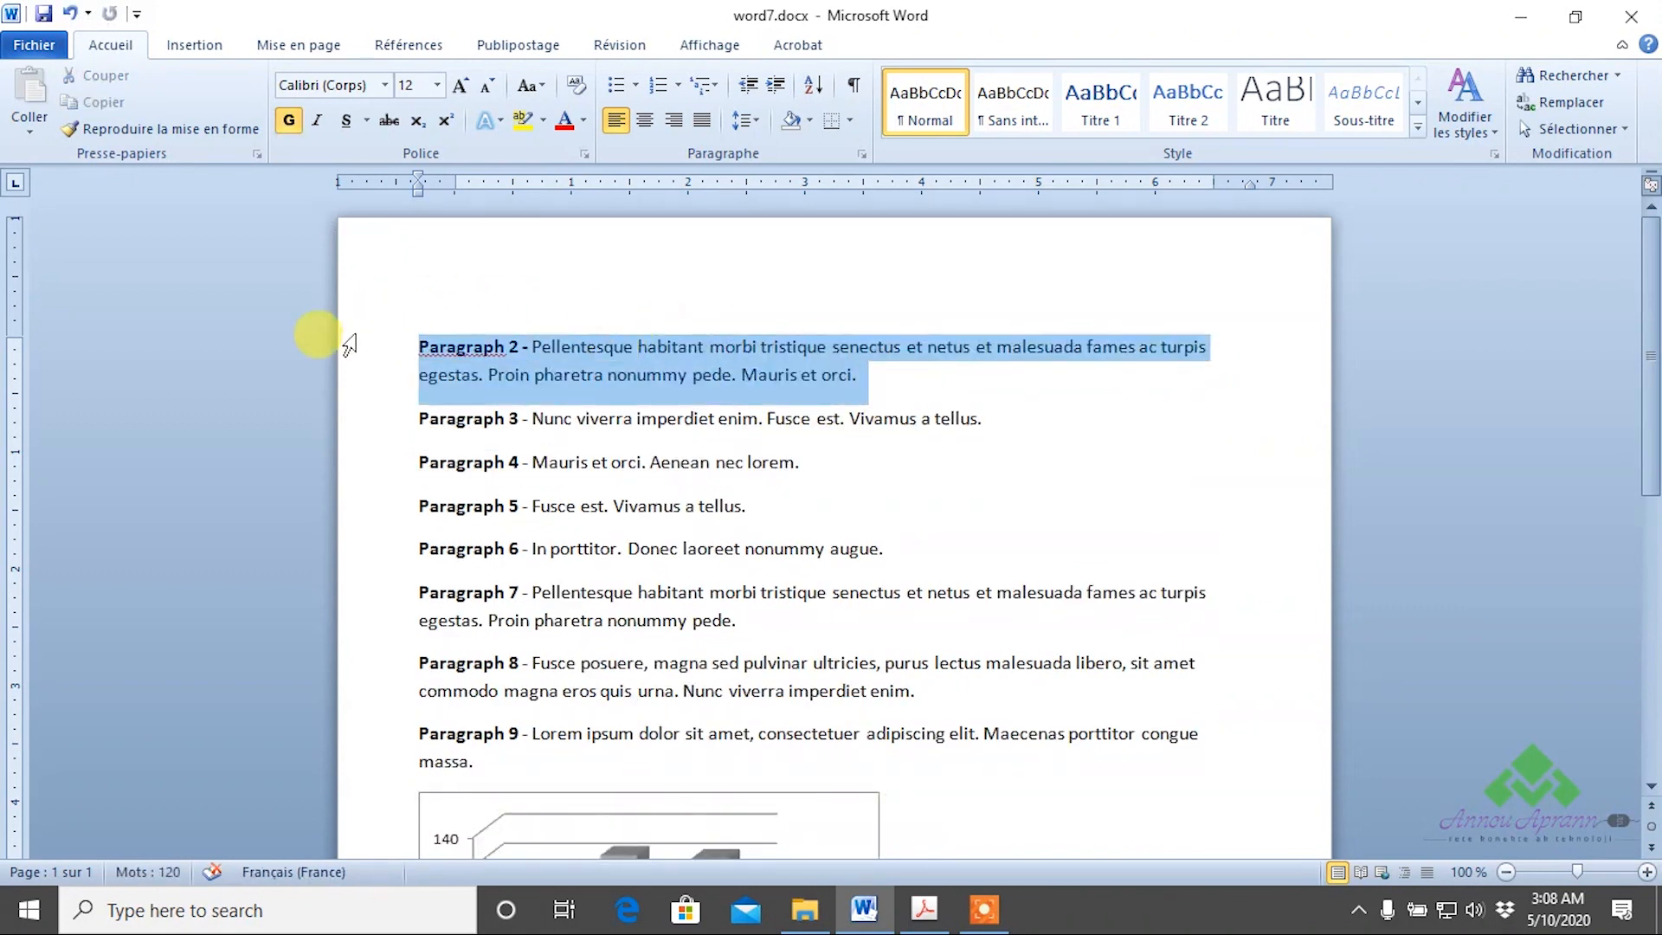
key(Delete)
click(345, 476)
key(Delete)
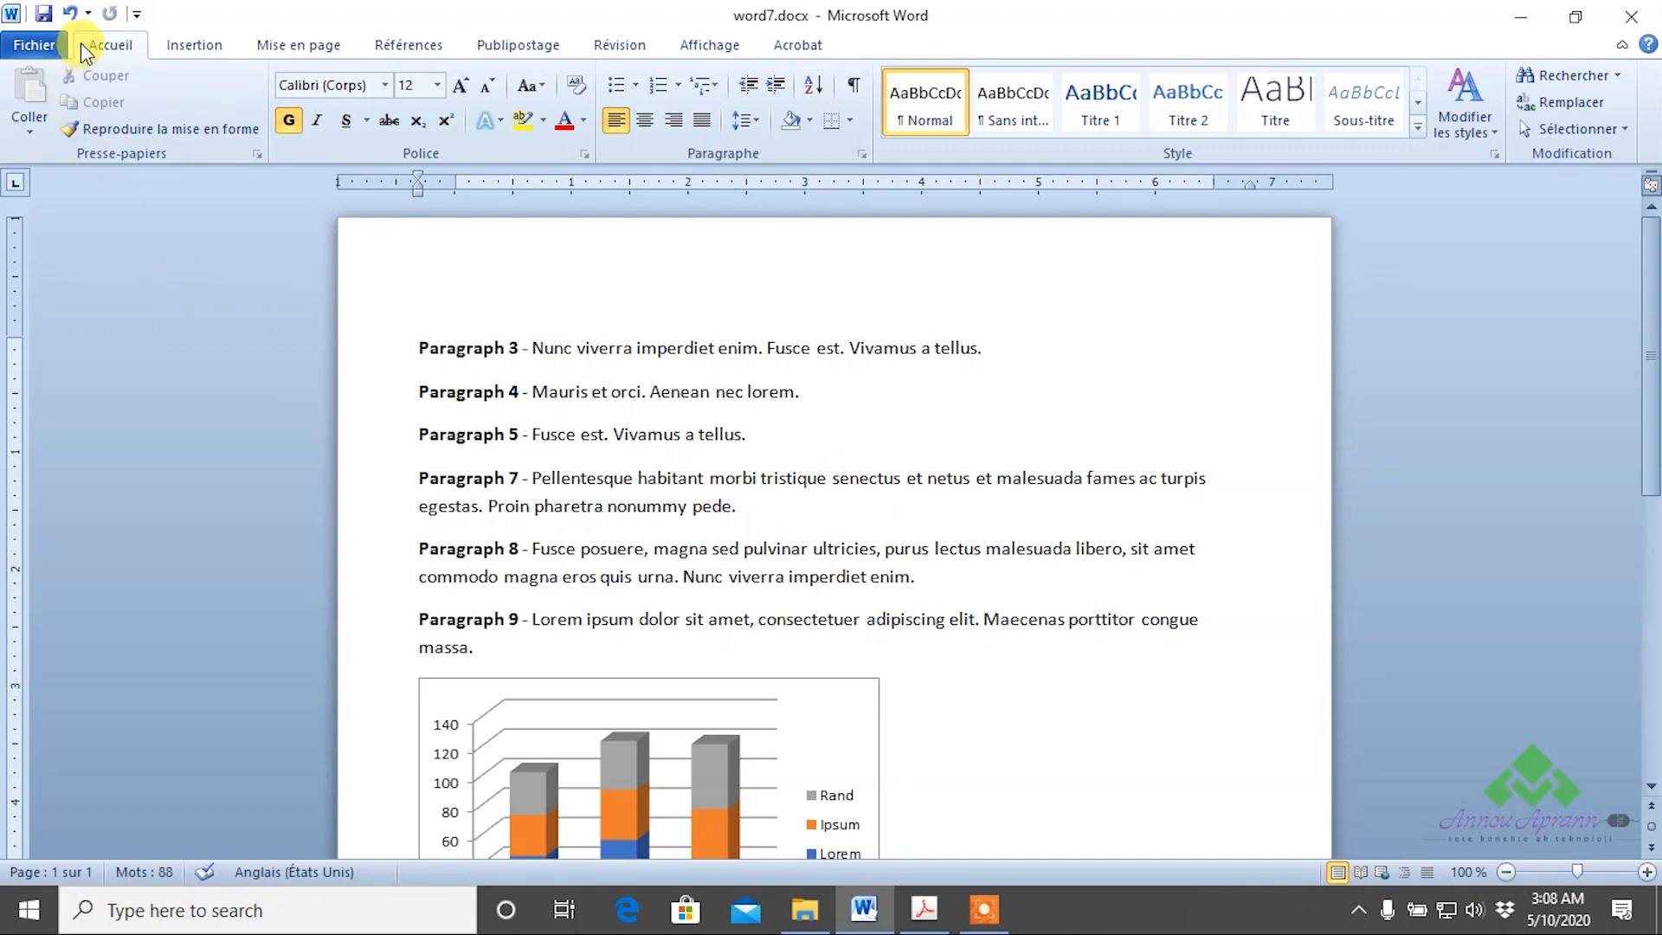
Undo the last three deletions at once from the list of undoable actions, and clear the text selection
click(90, 13)
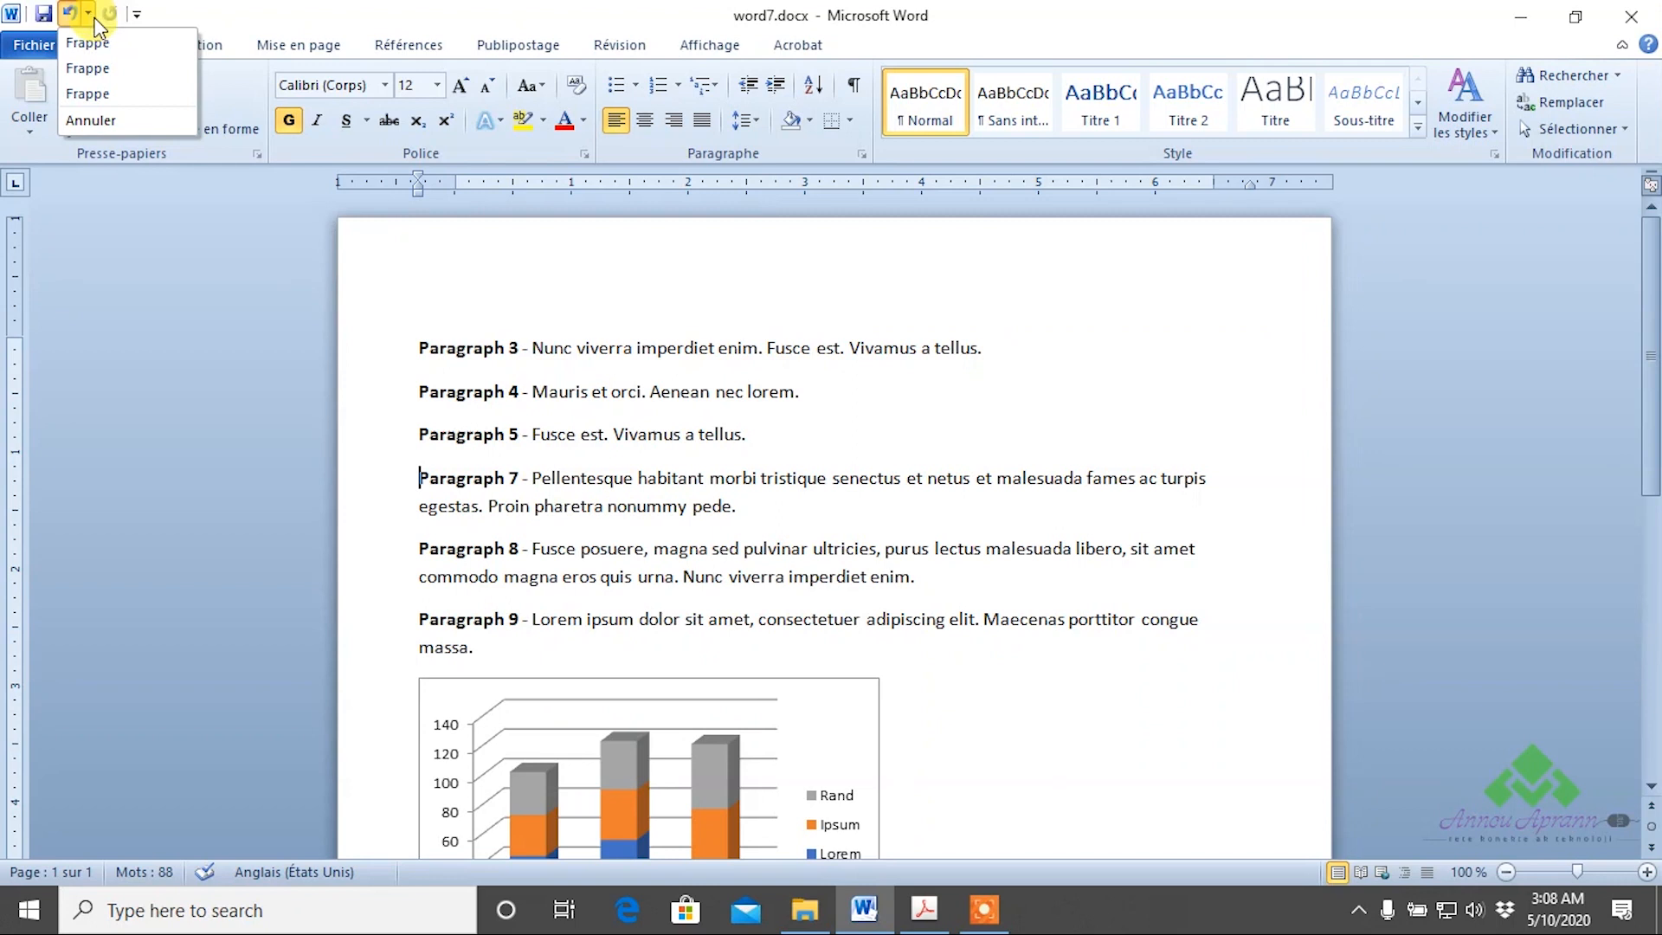
click(107, 95)
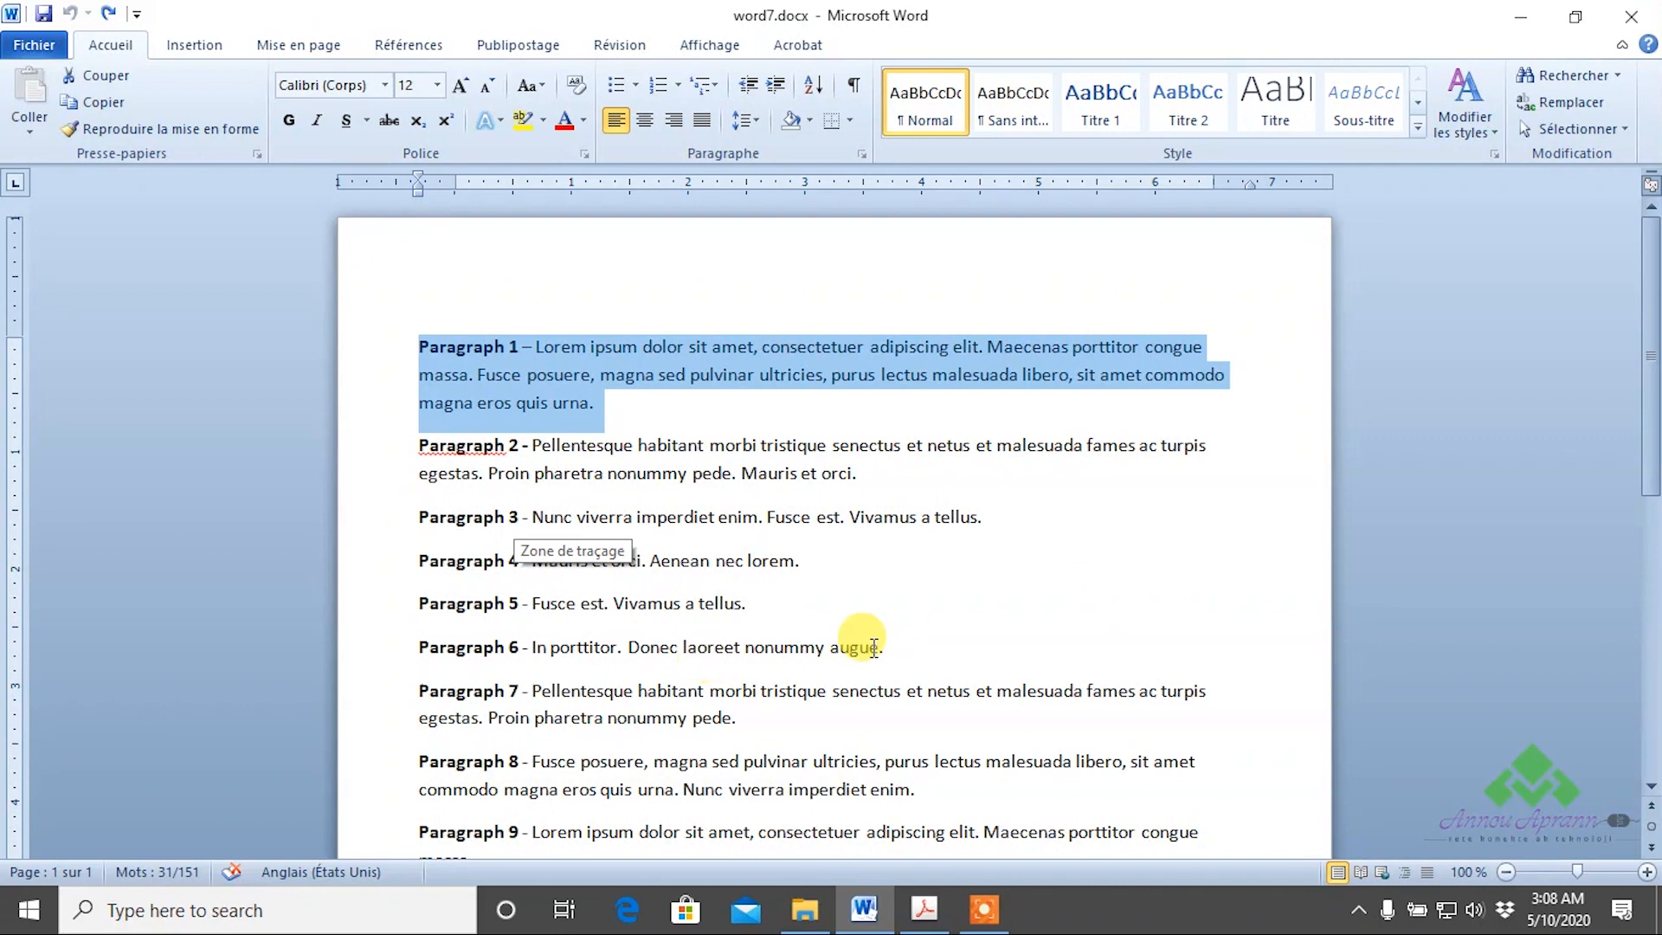
click(688, 447)
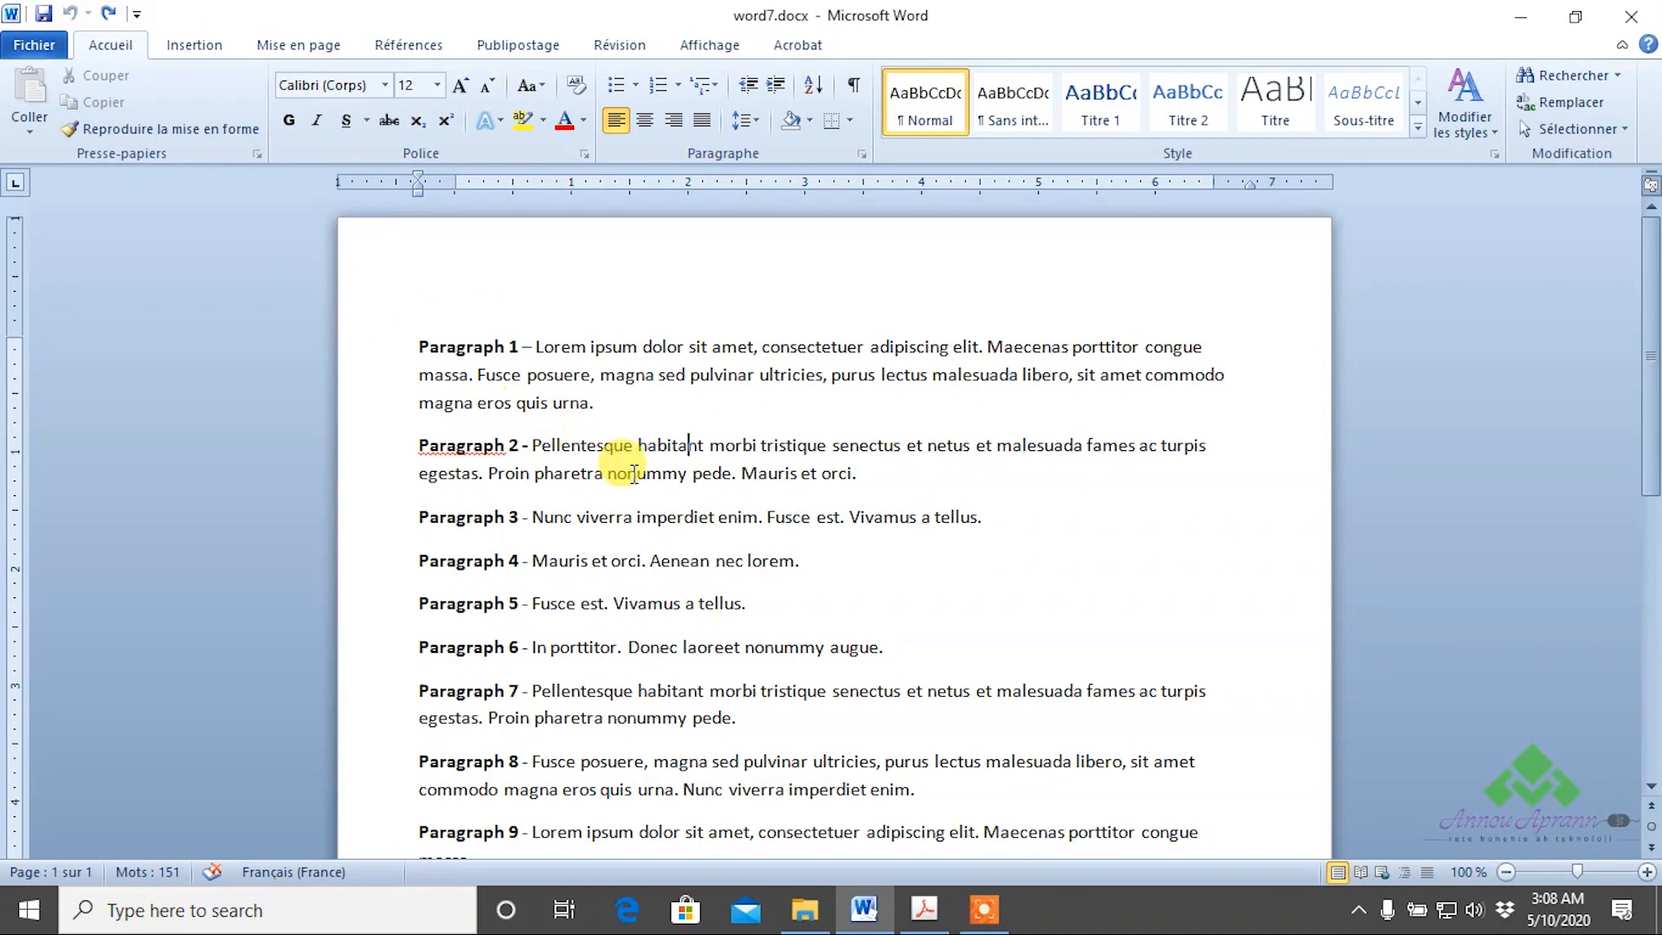
click(757, 445)
scroll(792, 472, down, 1)
scroll(798, 476, up, 1)
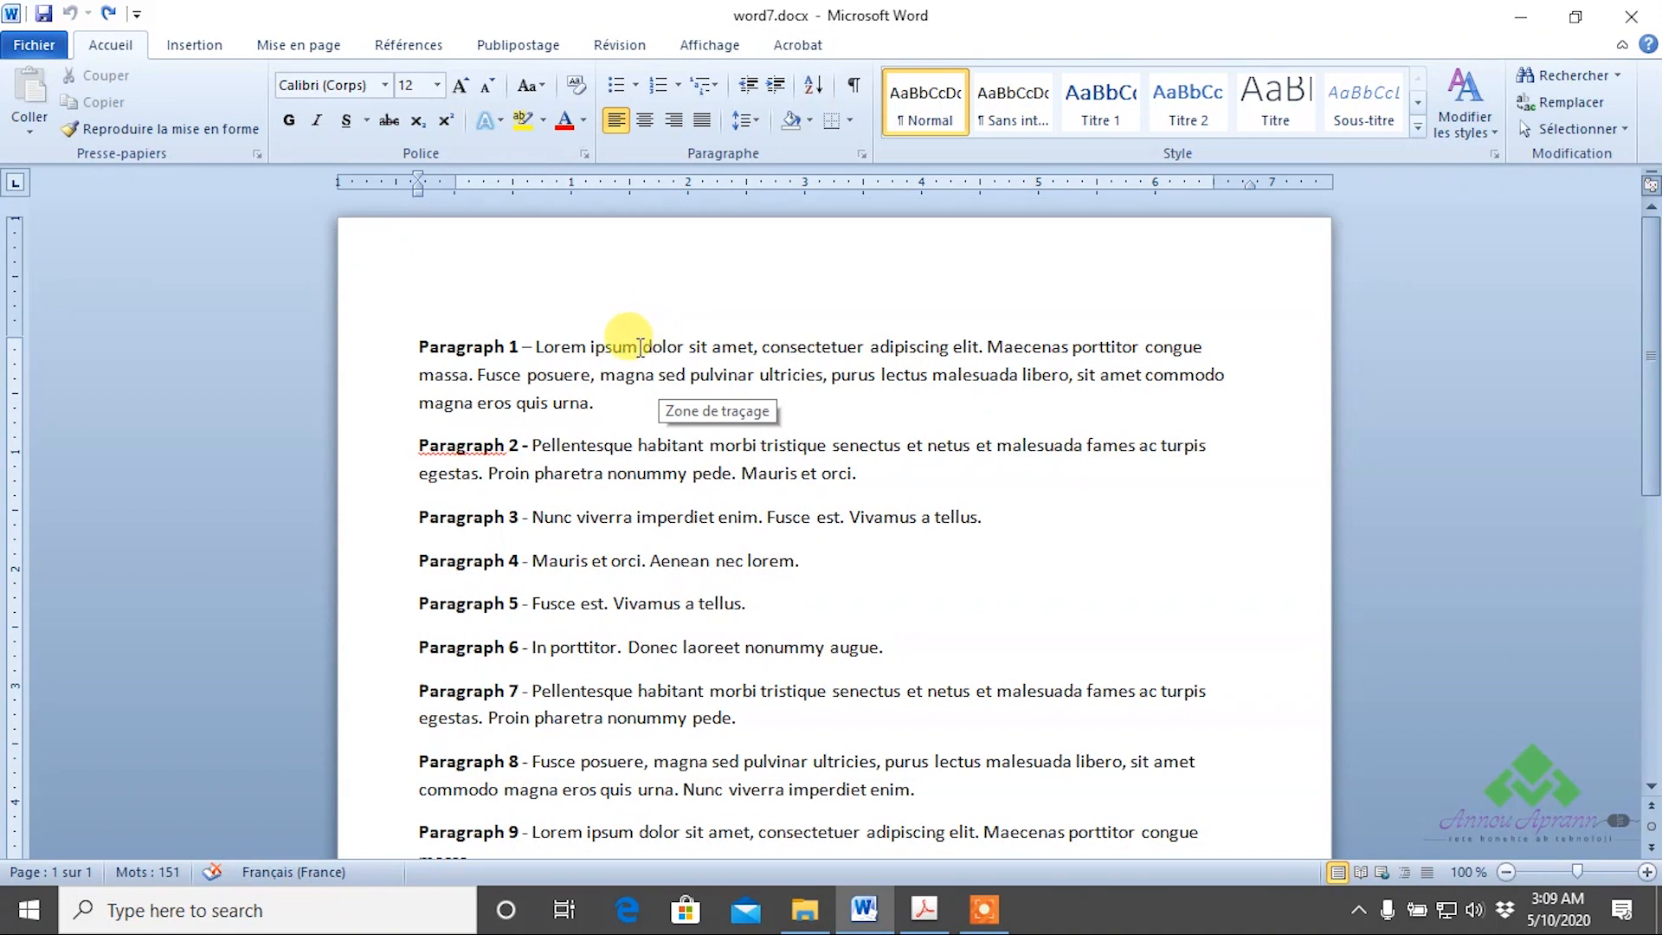
Bold "dolor sit amet," in Paragraph 1 and repeat the formatting on "Mauris et orci." in Paragraph 2
drag(643, 347, 760, 346)
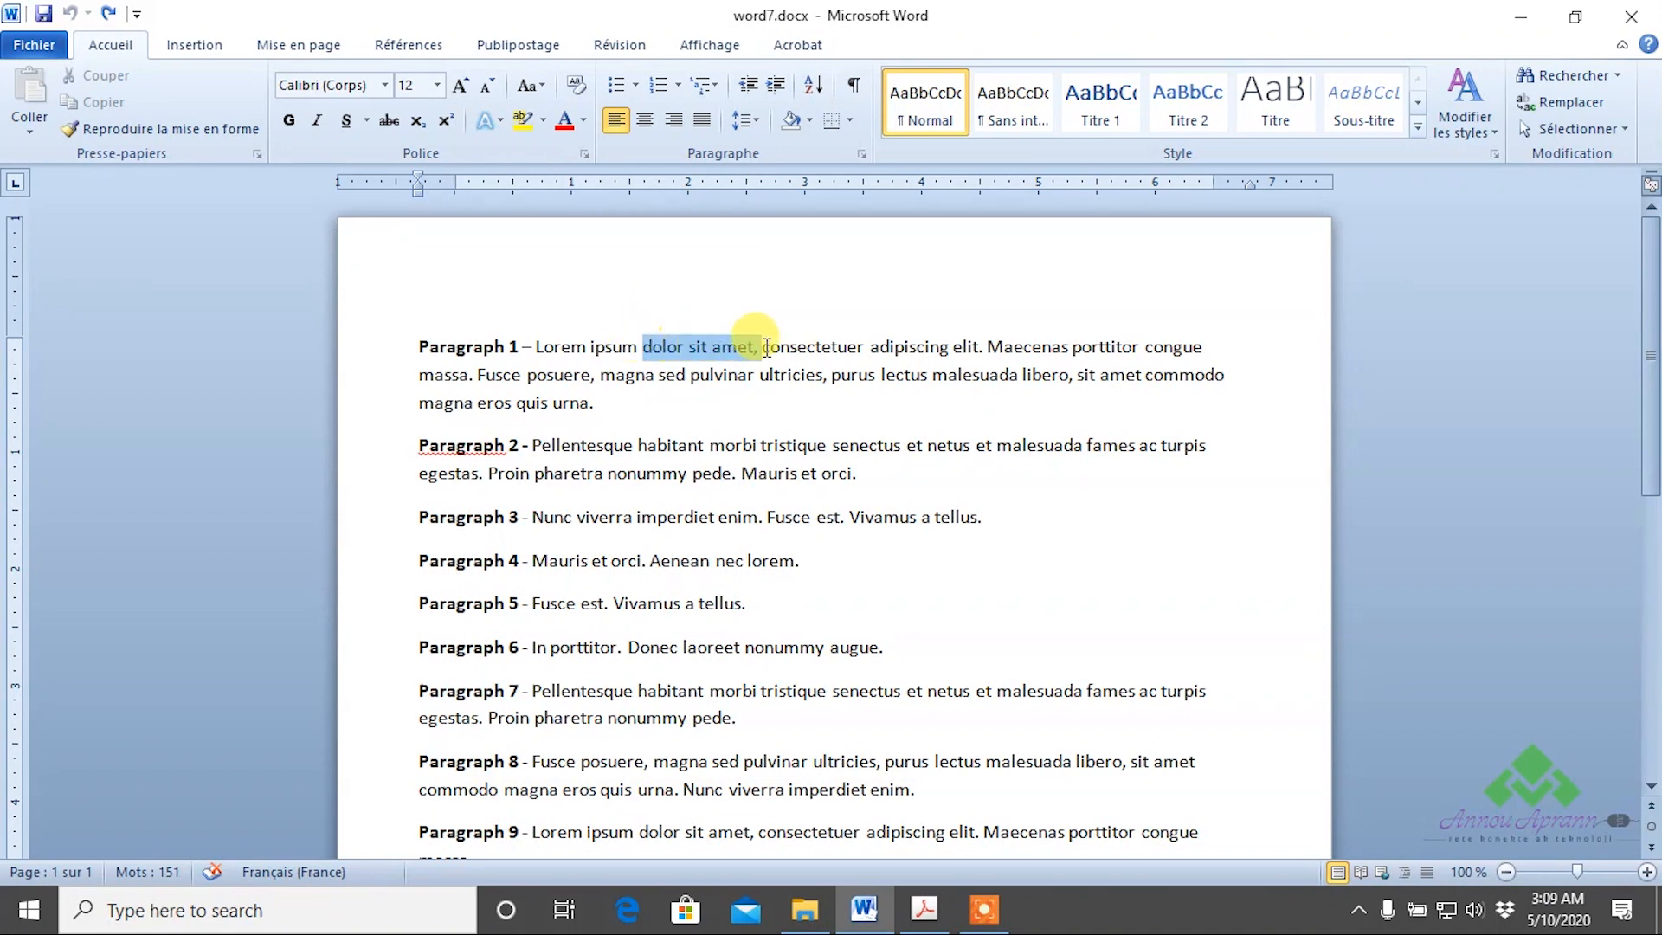
click(280, 127)
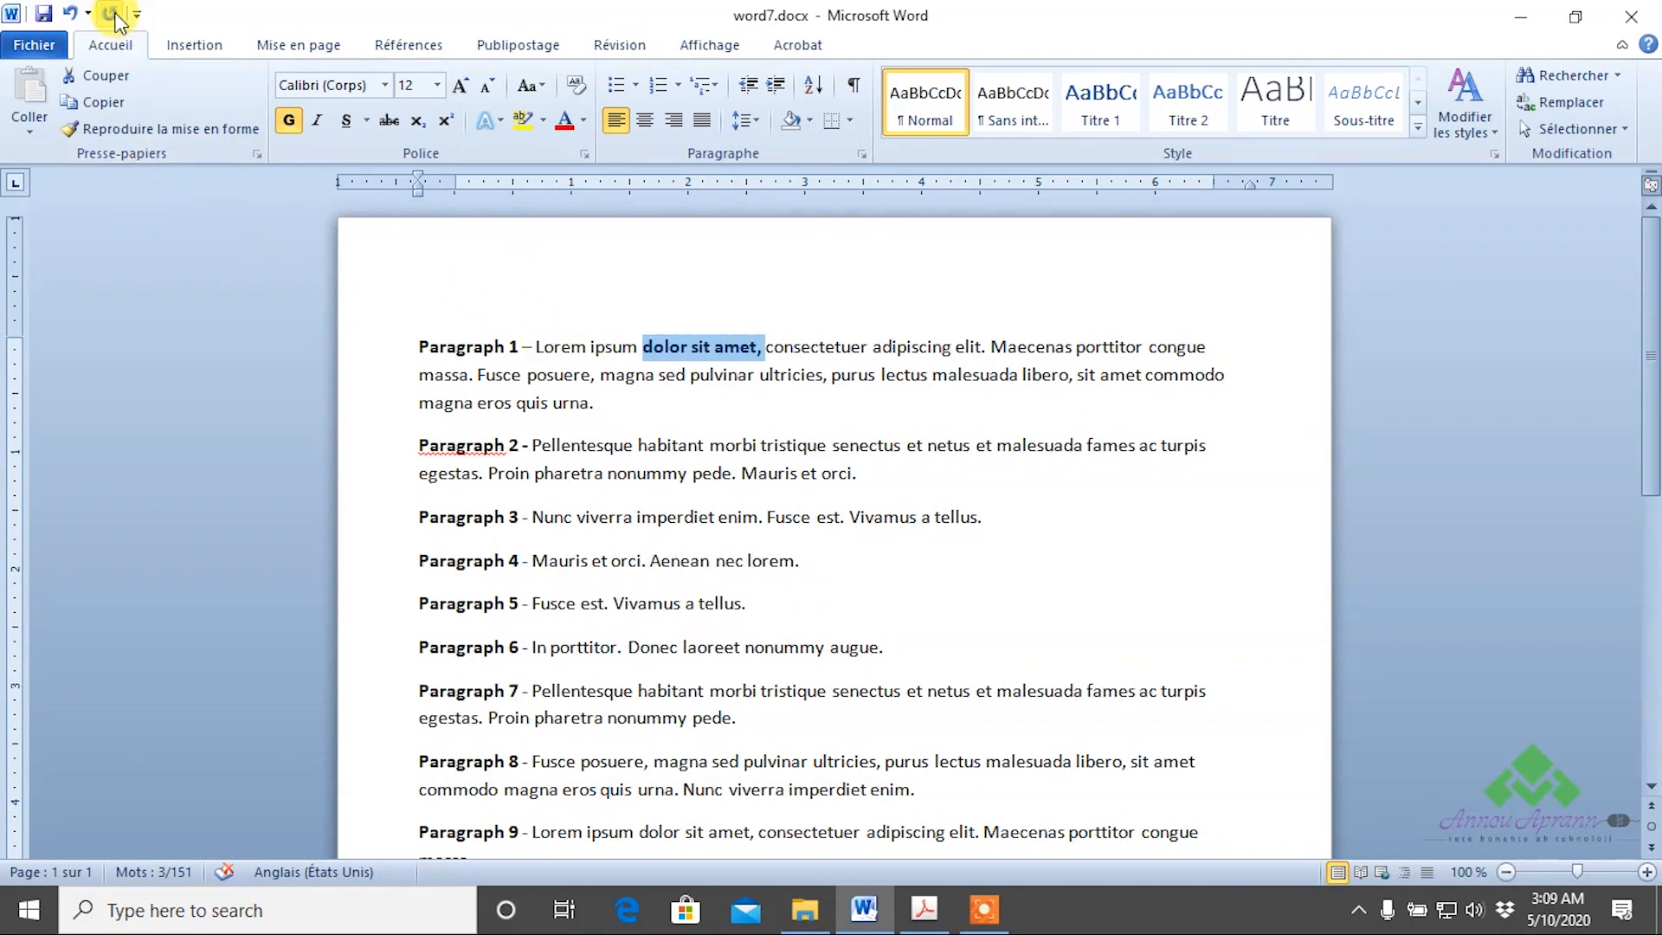
drag(856, 474, 740, 483)
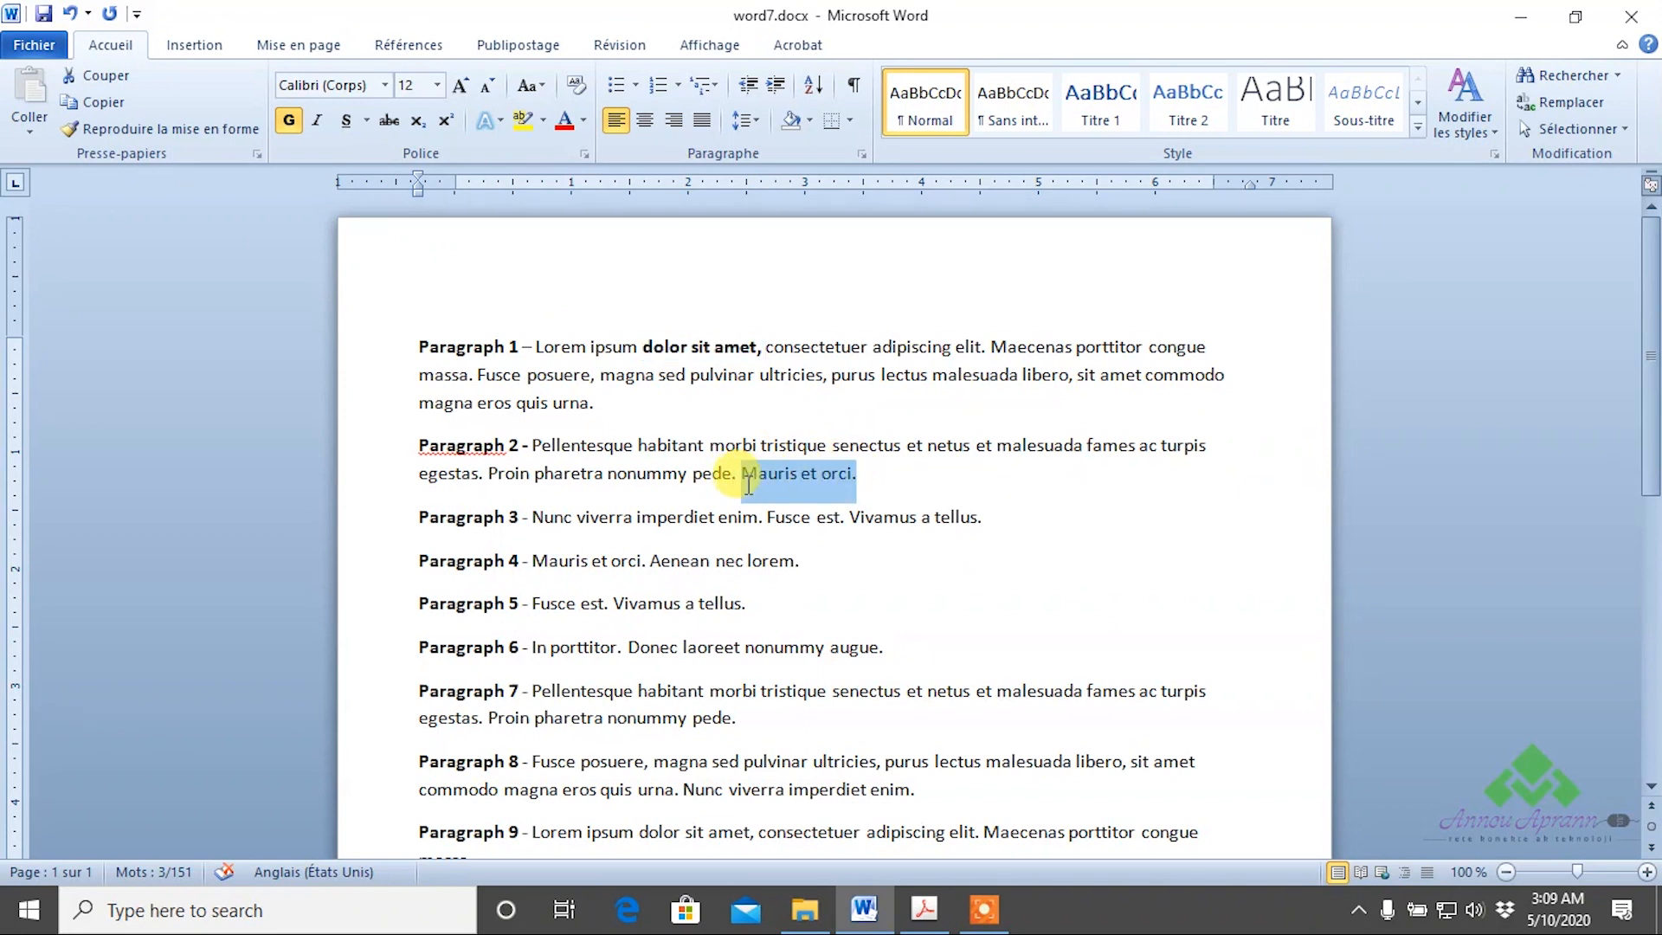
click(109, 13)
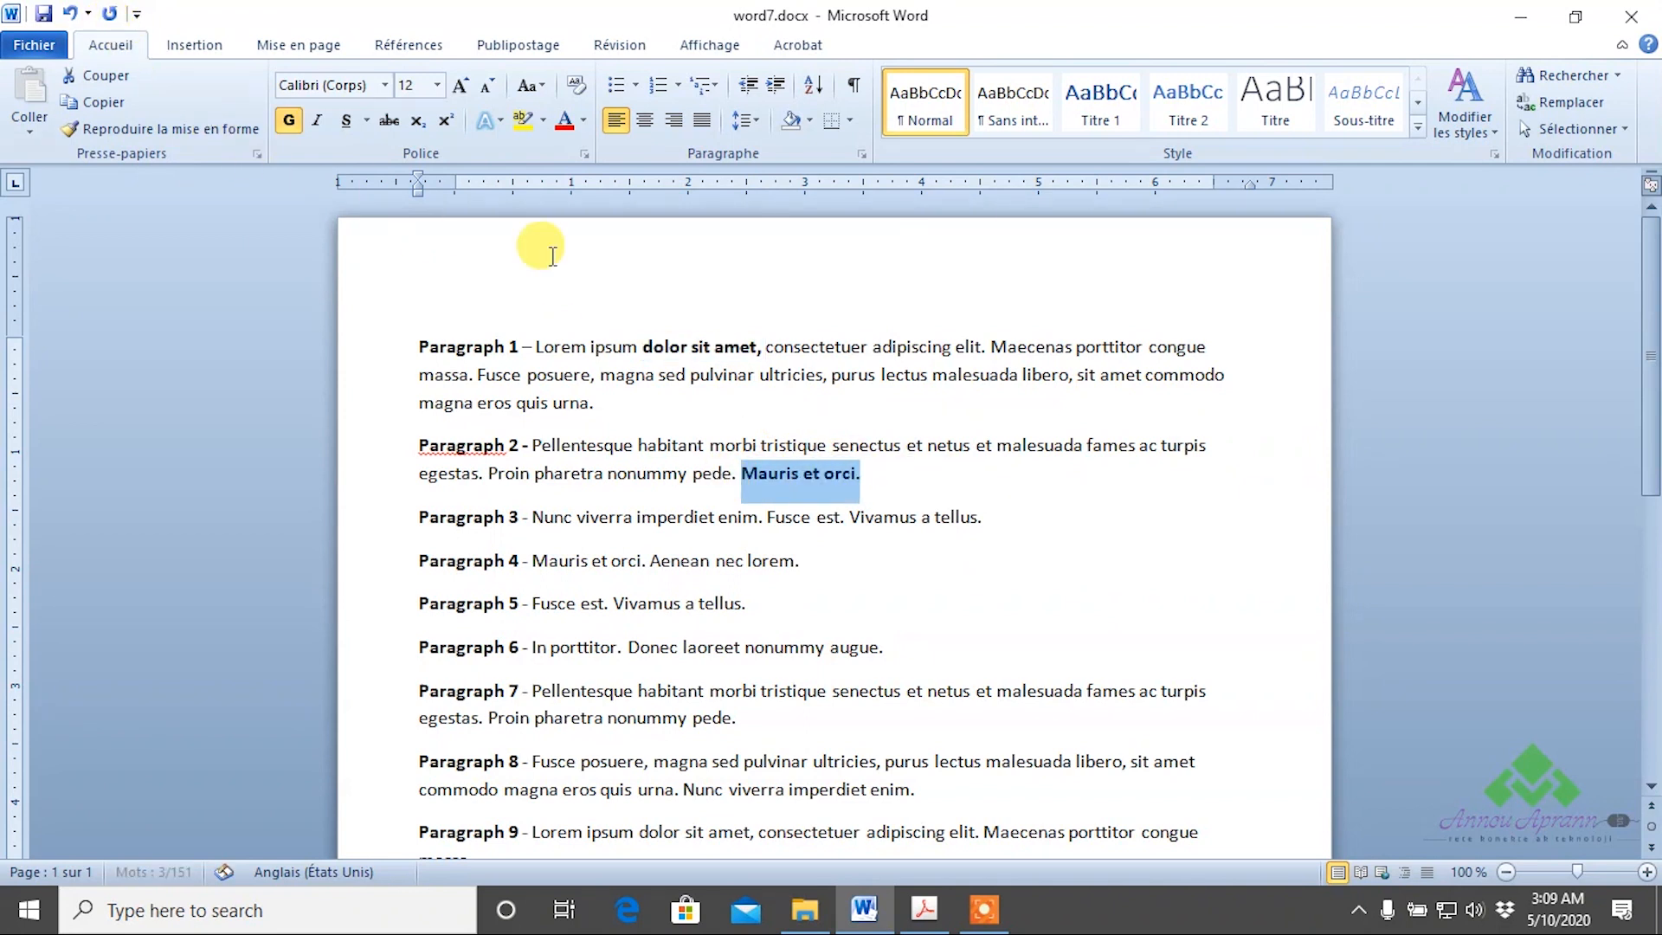
Repeat the bold formatting on "malesuada fames ac" in Paragraph 2 and "Donec laoreet" in Paragraph 6
drag(1160, 445, 1056, 447)
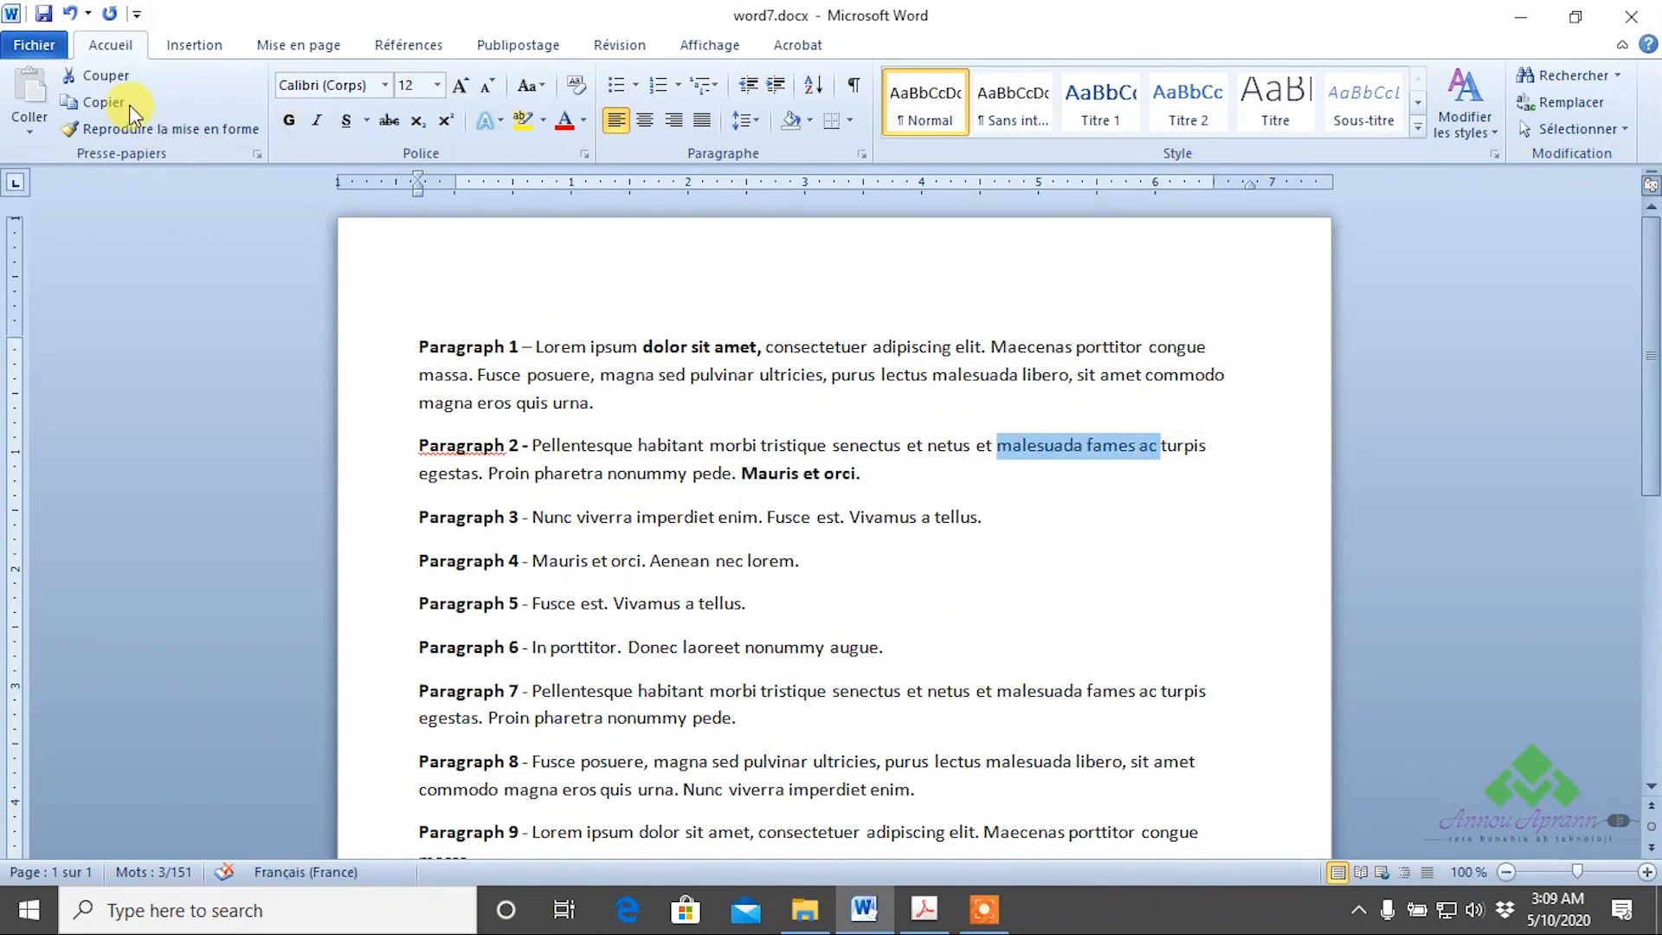
click(110, 15)
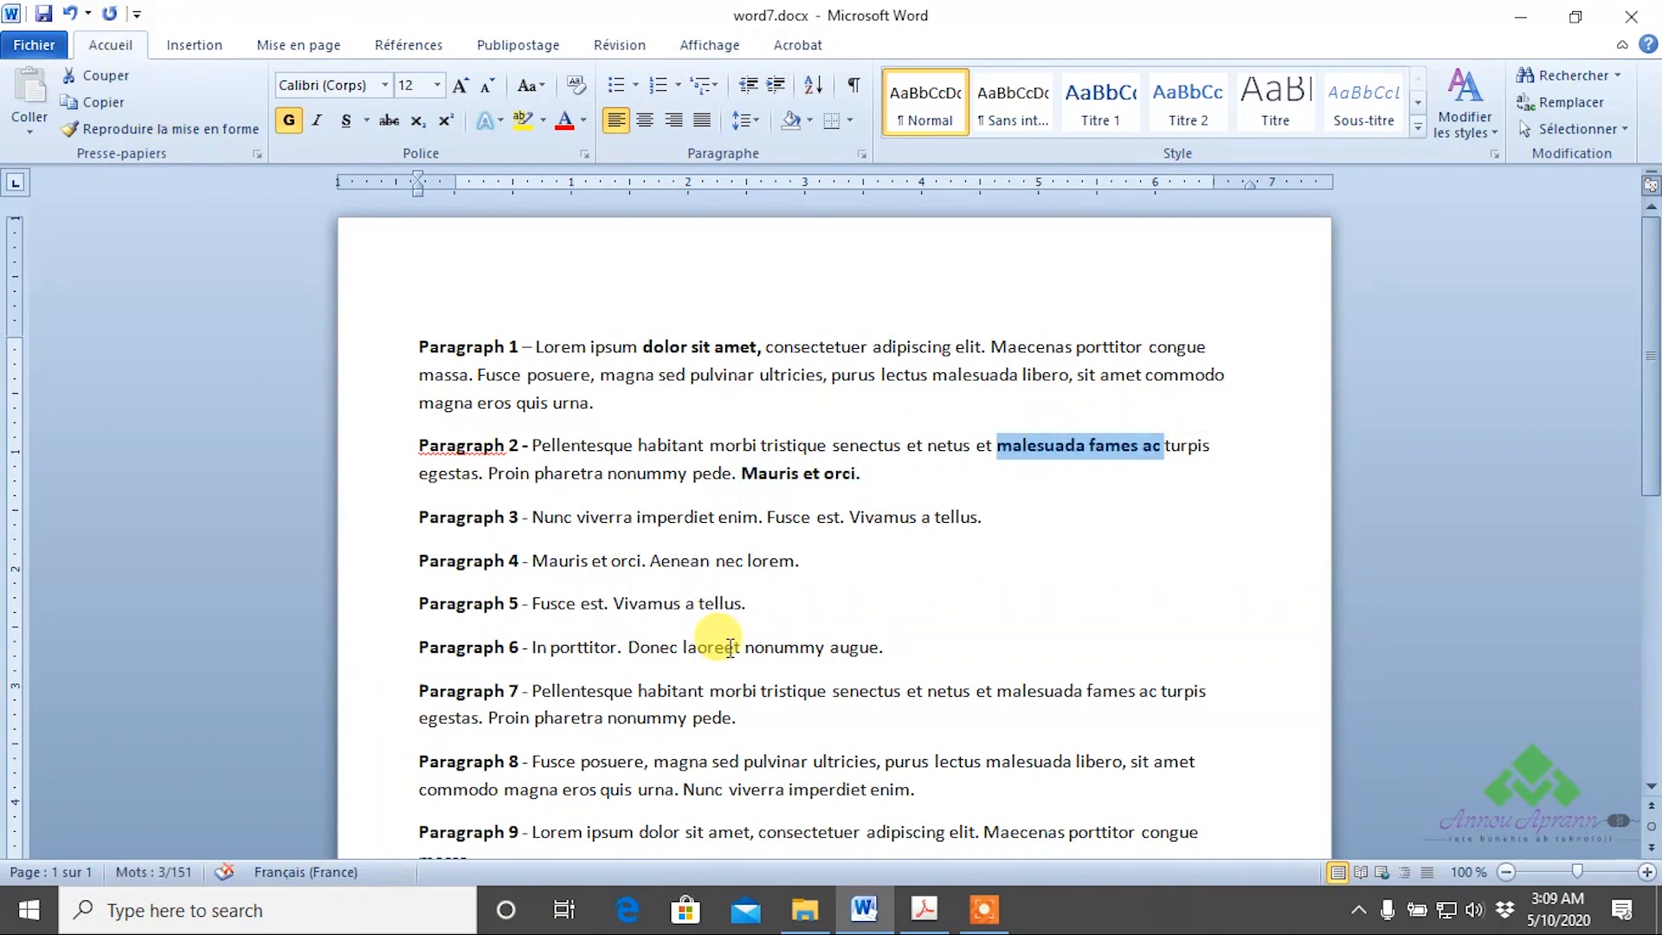
drag(744, 649, 629, 648)
click(110, 14)
Undo the last four bold changes, including the one on "dolor sit amet," in Paragraph 1
key(ctrl+z)
key(ctrl+z)
key(ctrl+z)
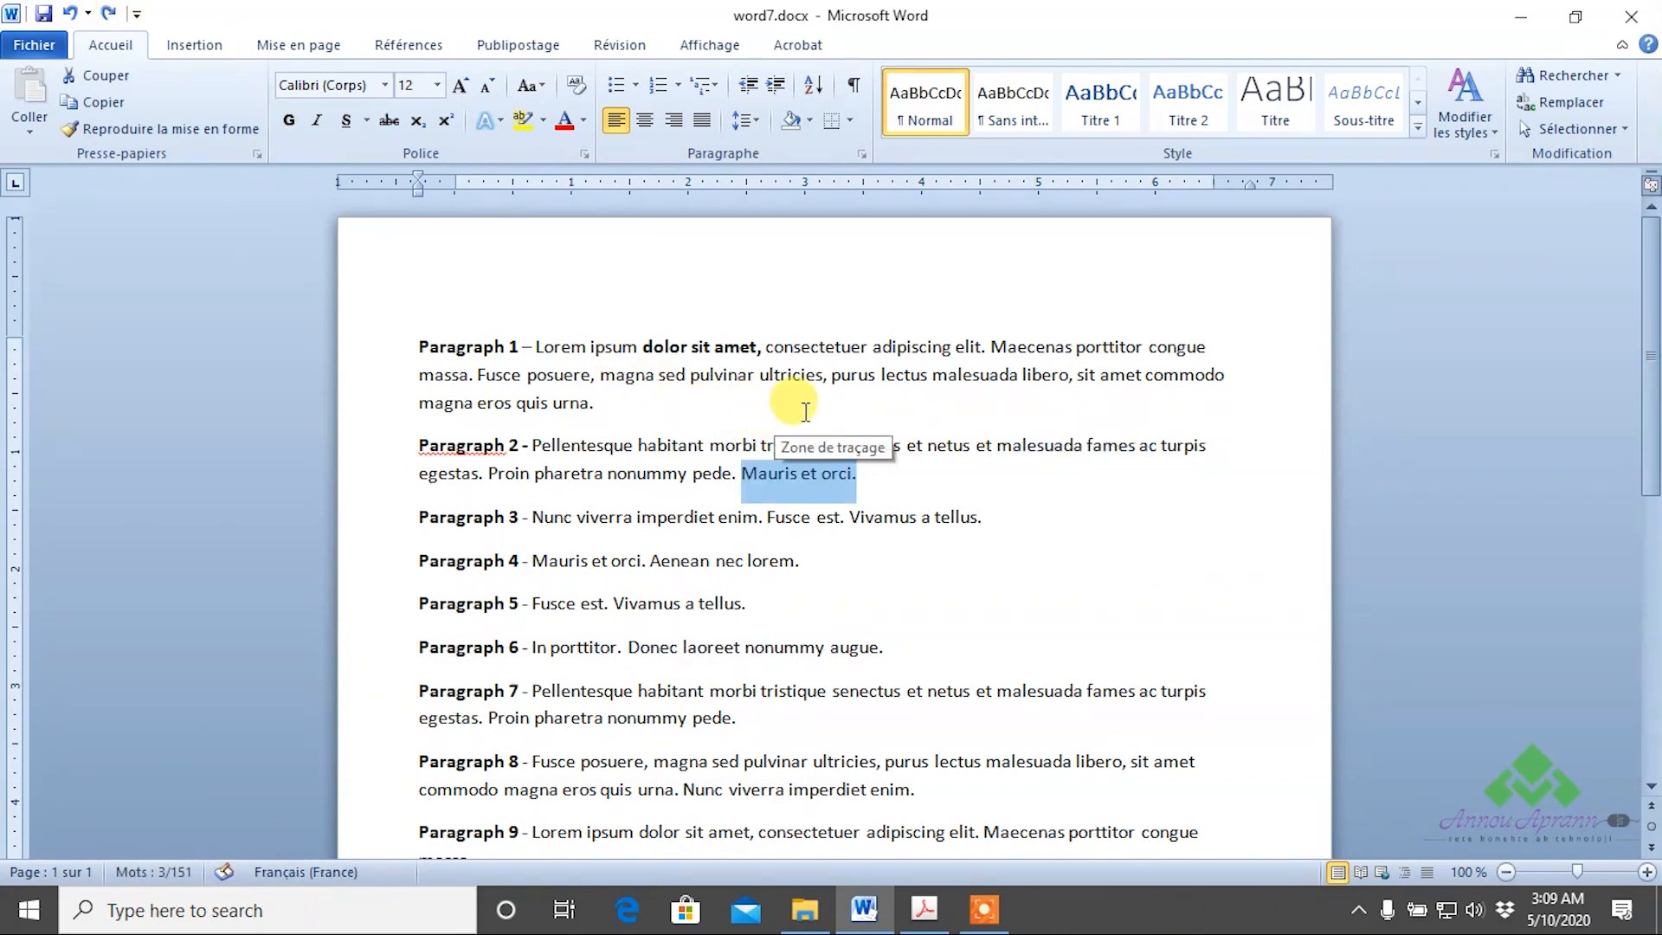
key(ctrl+z)
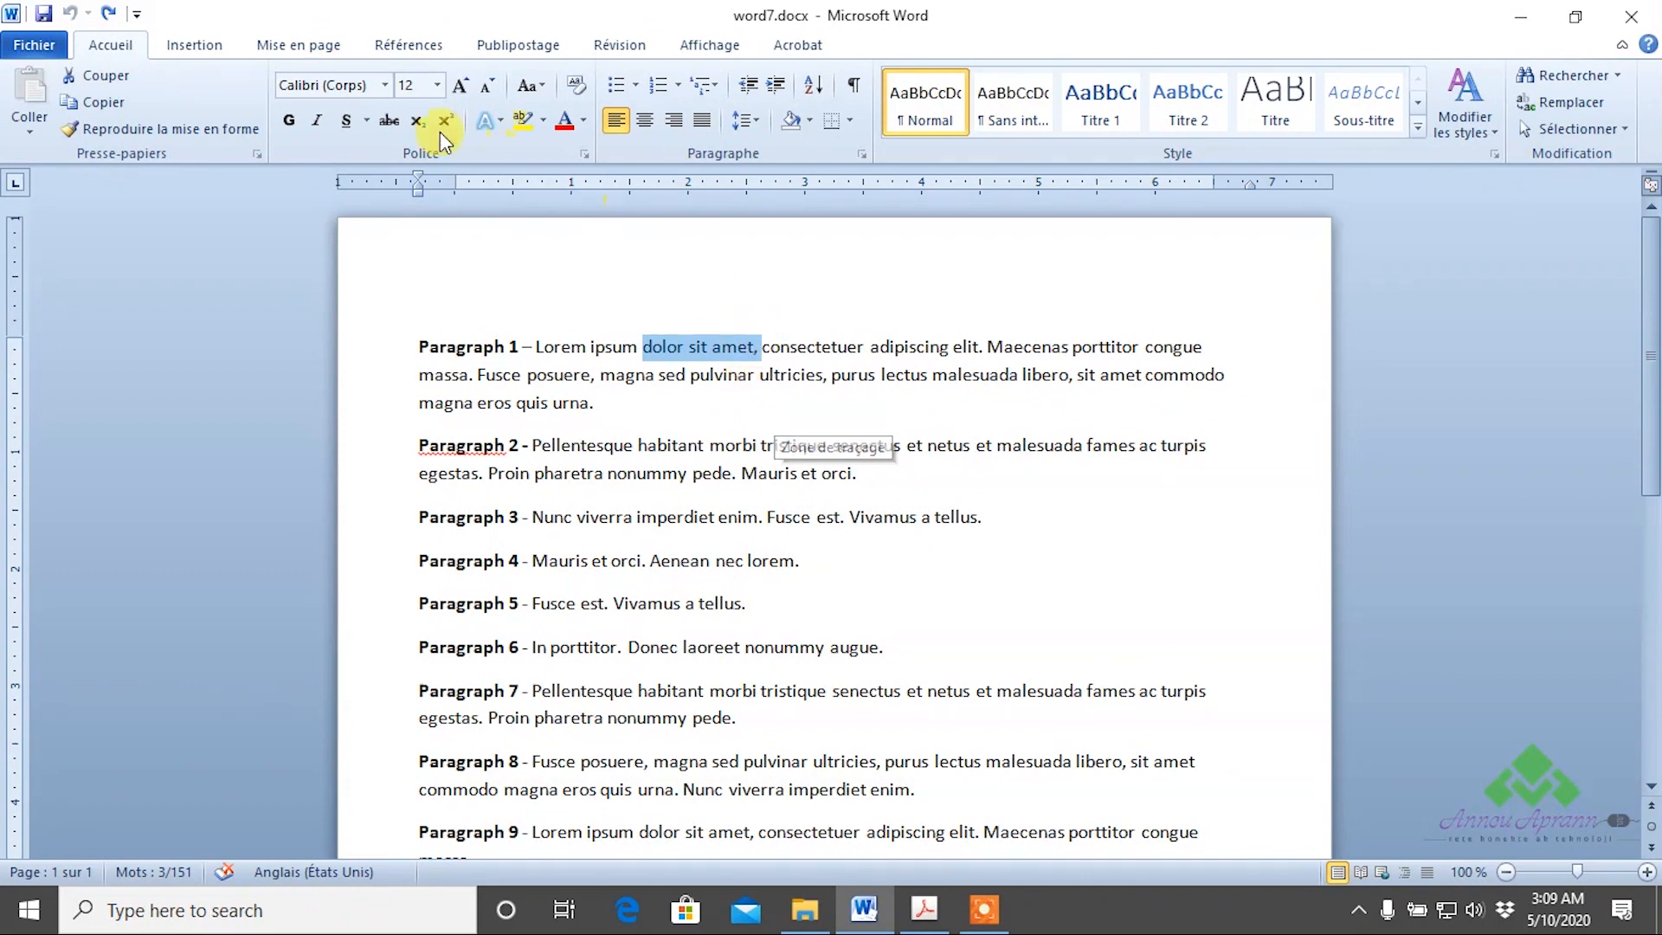
Bold "dolor sit amet," in Paragraph 1 and repeat the formatting on the word "malesuada" in the same paragraph
click(289, 120)
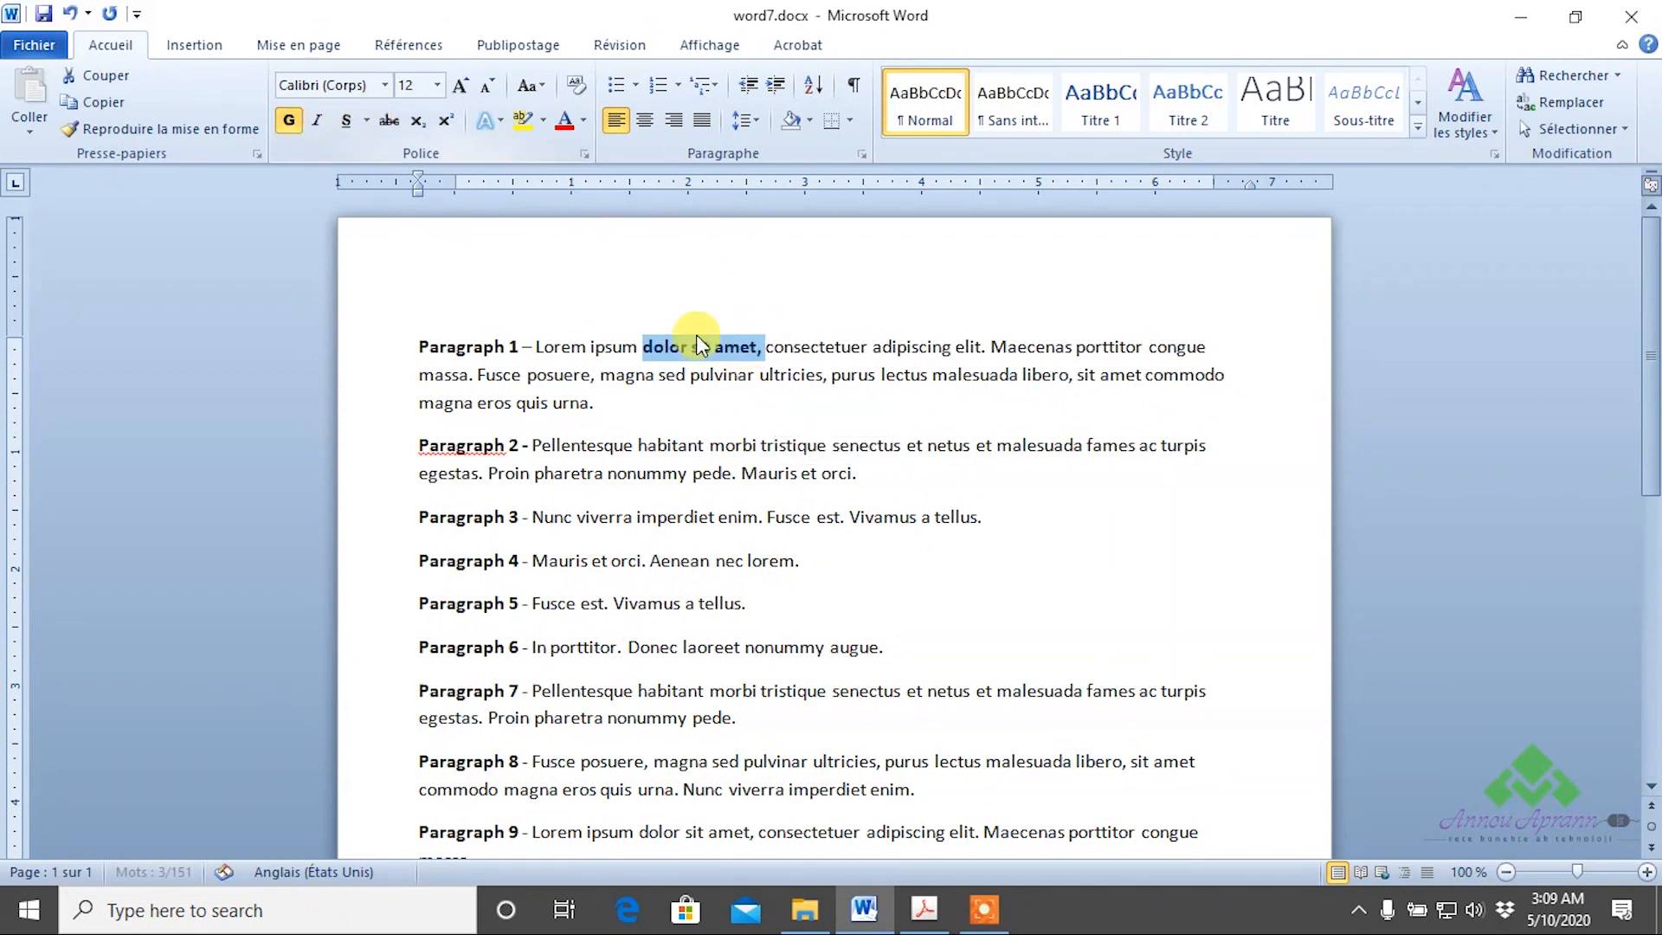
double_click(972, 375)
key(ctrl+y)
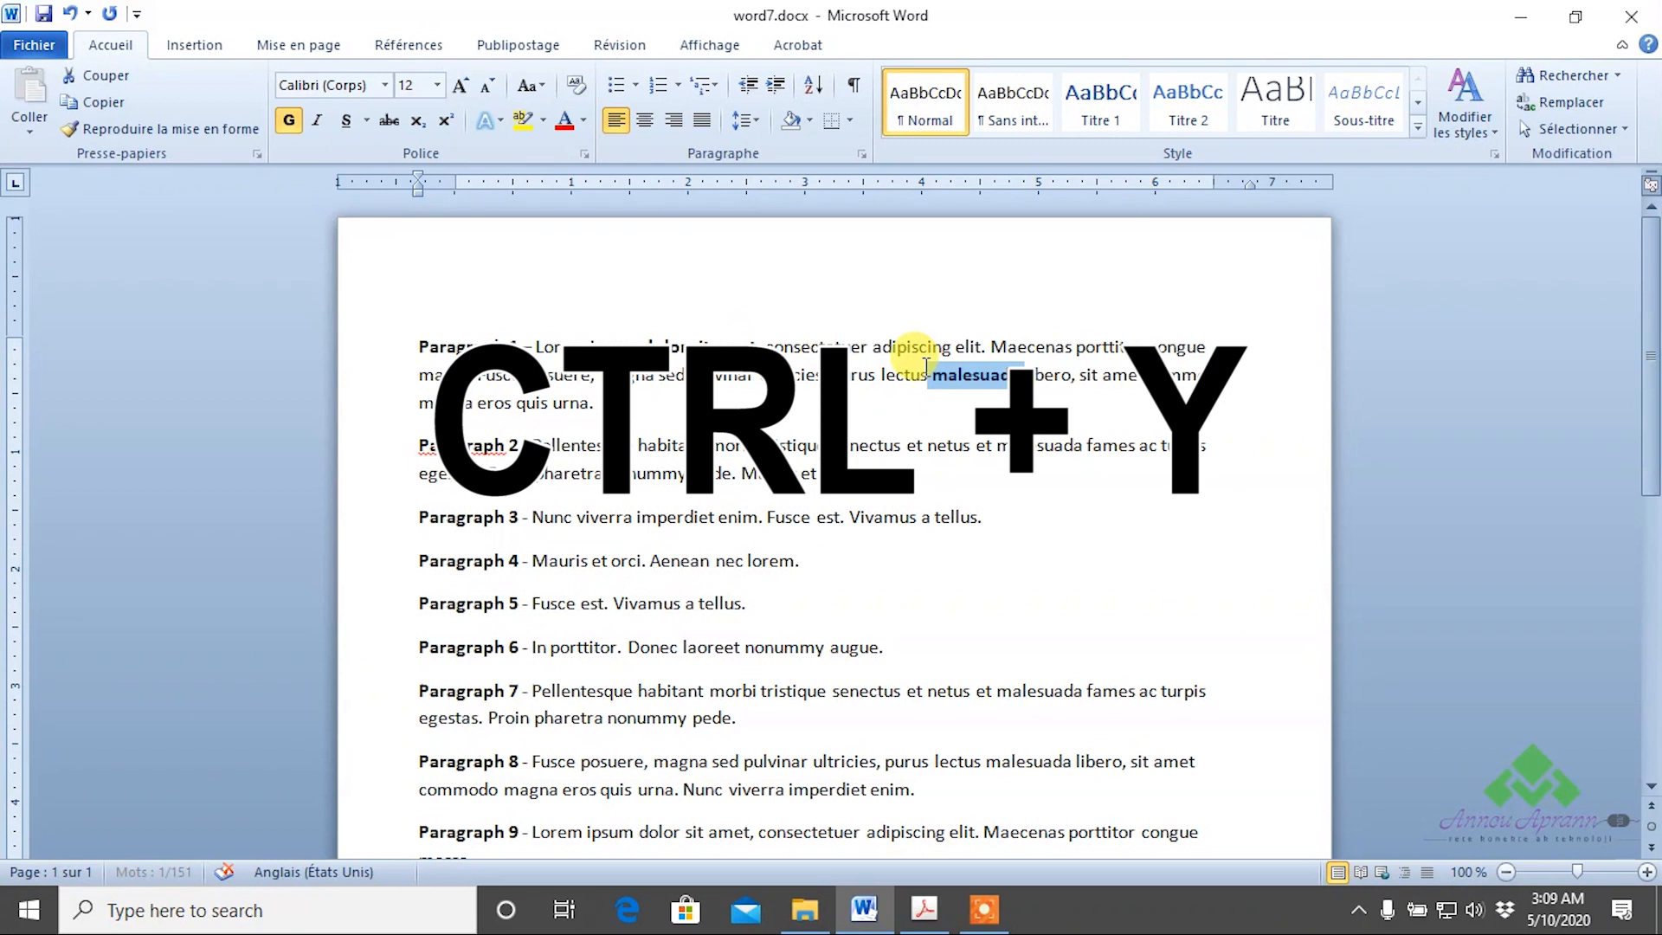
Repeat the bold formatting on "senectus et netus" in Paragraph 2 and "Vivamus" in Paragraph 3
drag(946, 443, 876, 456)
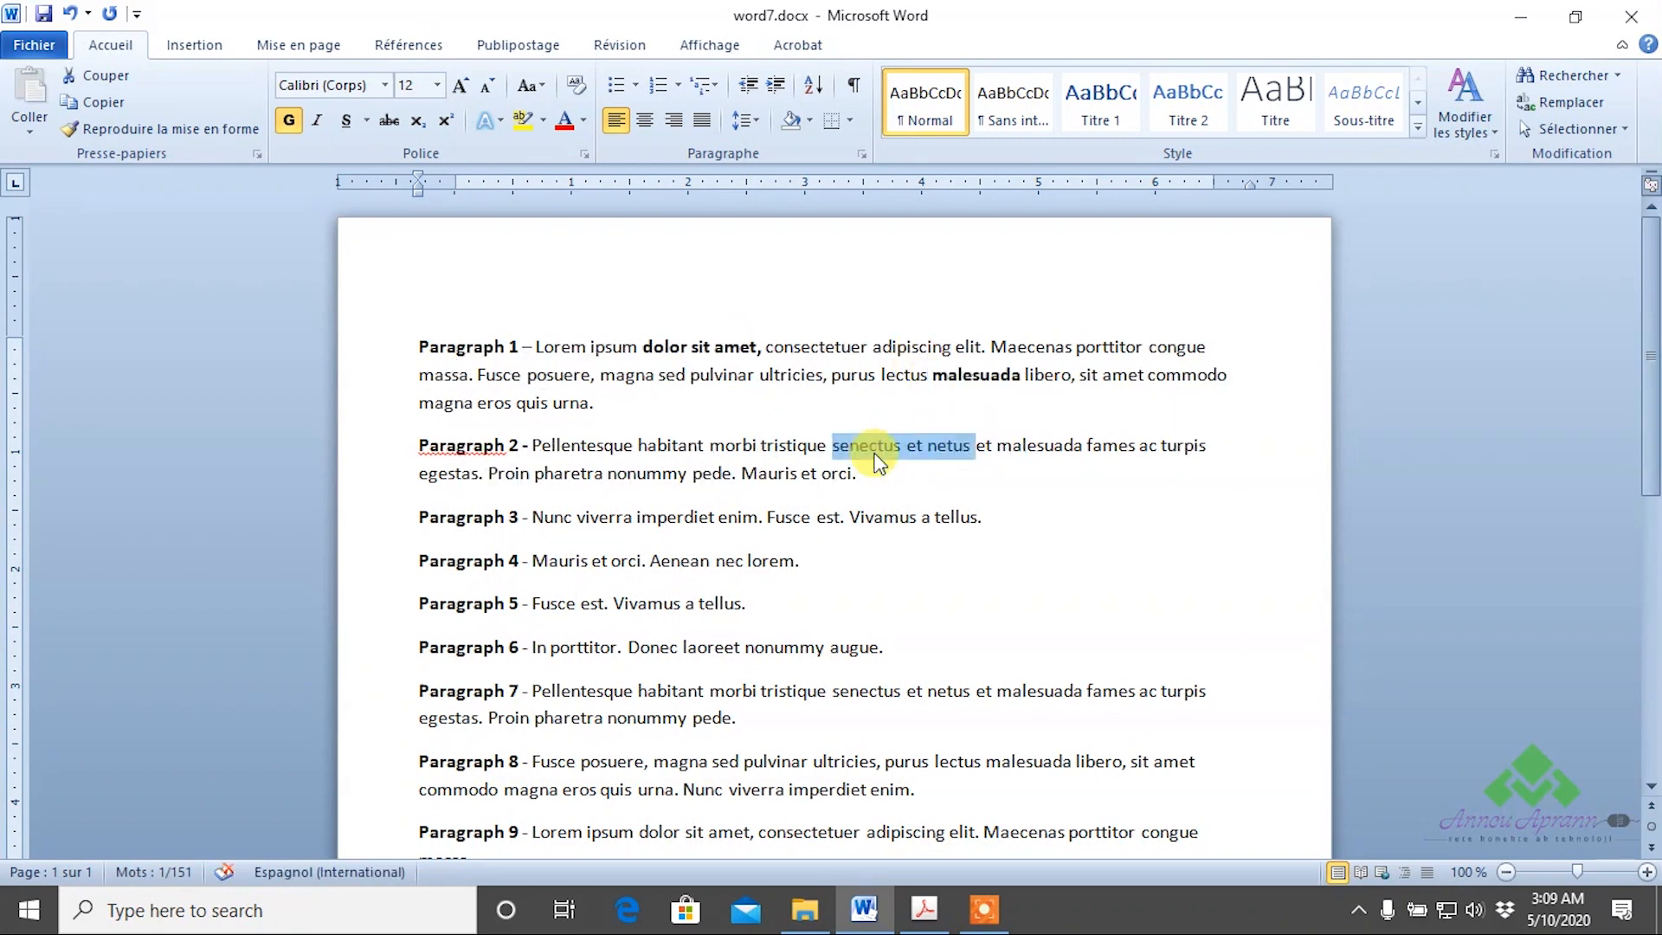
key(ctrl+y)
drag(899, 519, 839, 526)
key(ctrl+y)
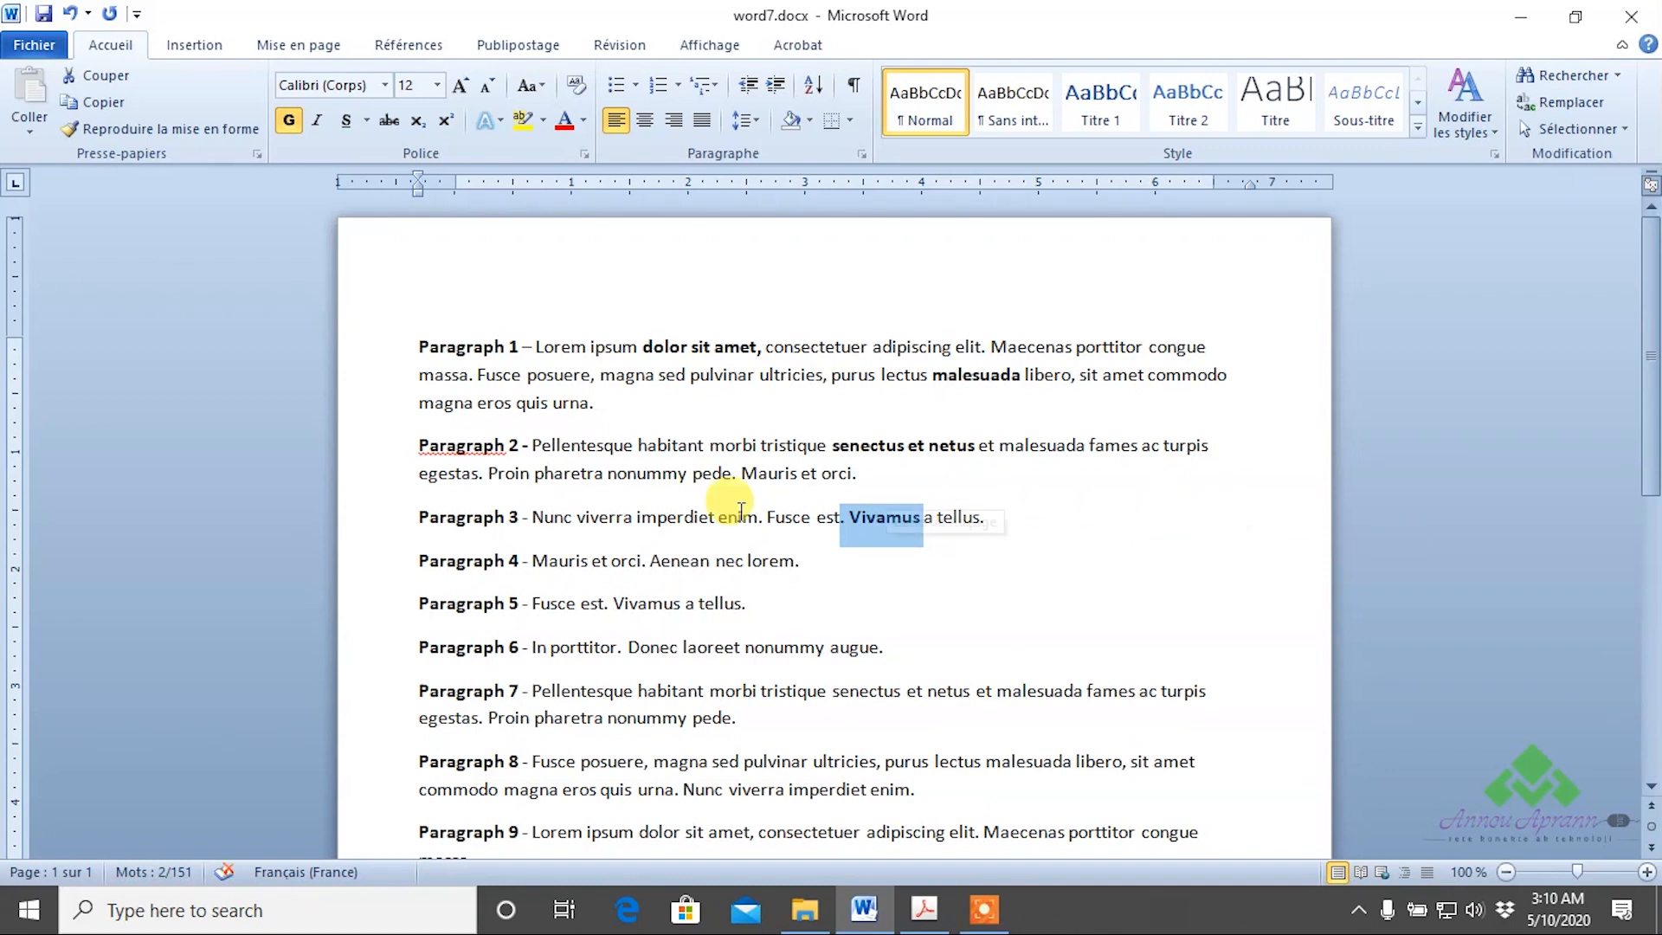
Deselect the text and save the changes to word7.docx
click(683, 519)
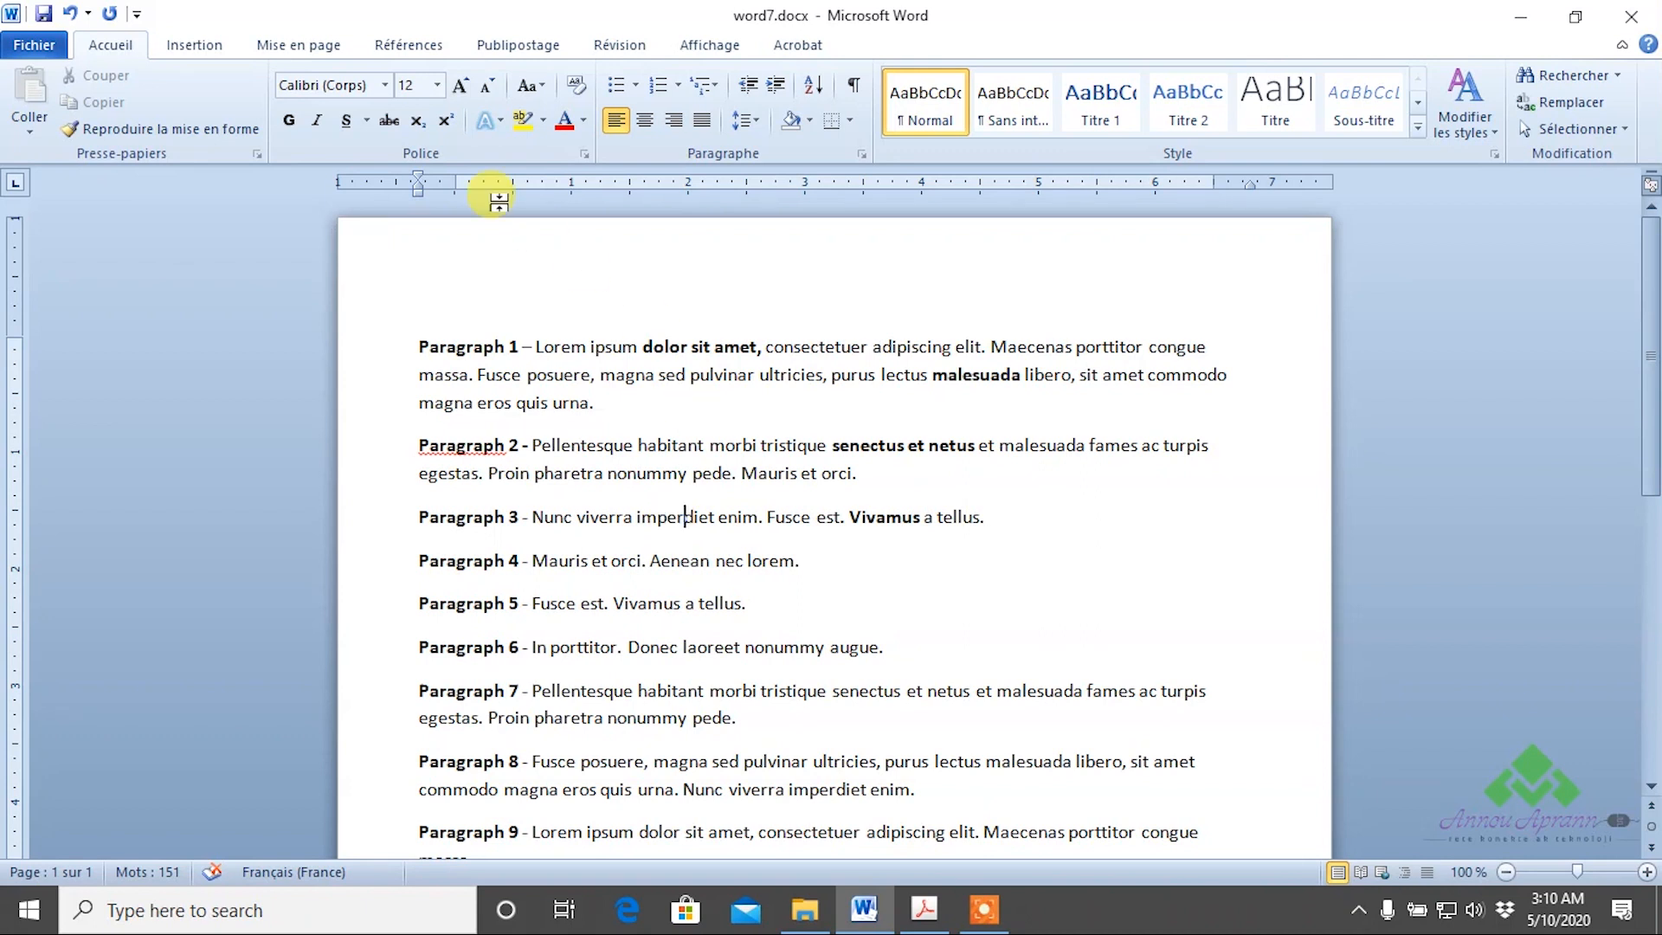
click(40, 17)
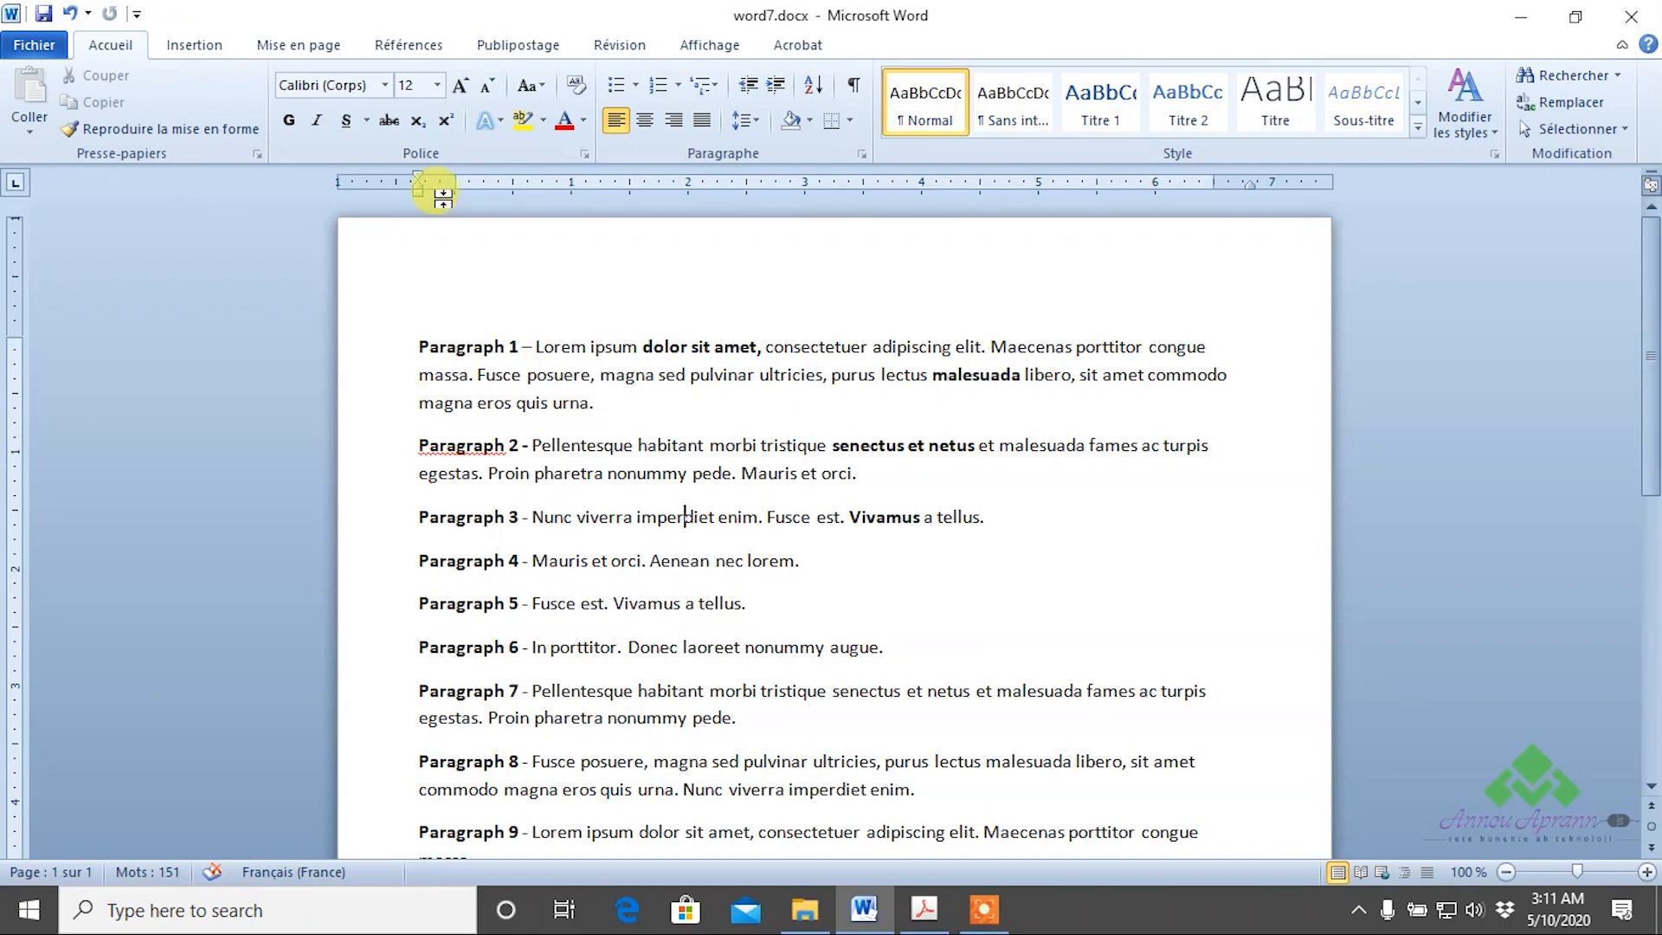